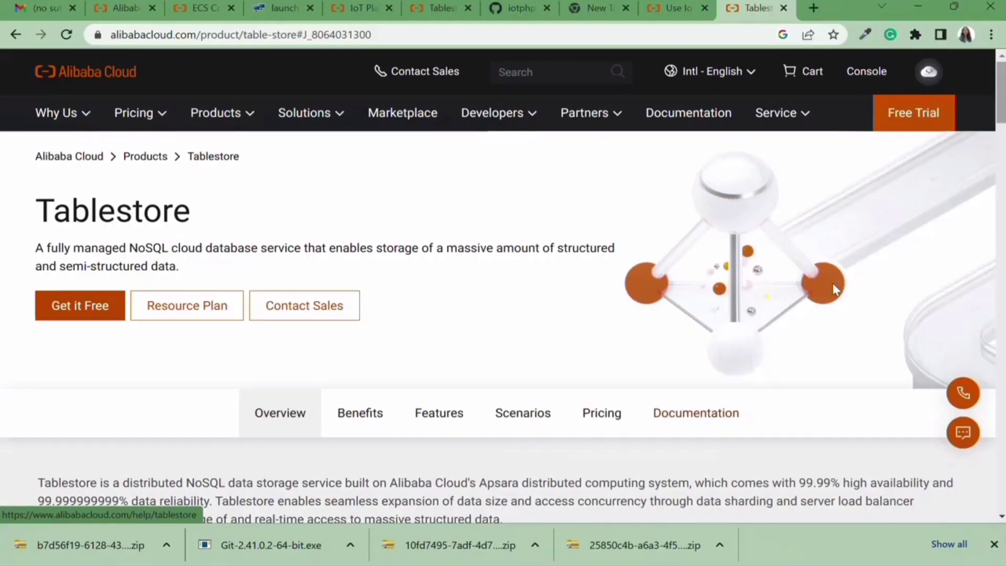
In the Tablestore console, create a high-performance instance for the TimeSeries model named DataForward in China (Shanghai)
{"action": "left_click", "coordinate": [442, 11]}
{"action": "scroll", "coordinate": [292, 189], "scroll_direction": "up", "scroll_amount": 1}
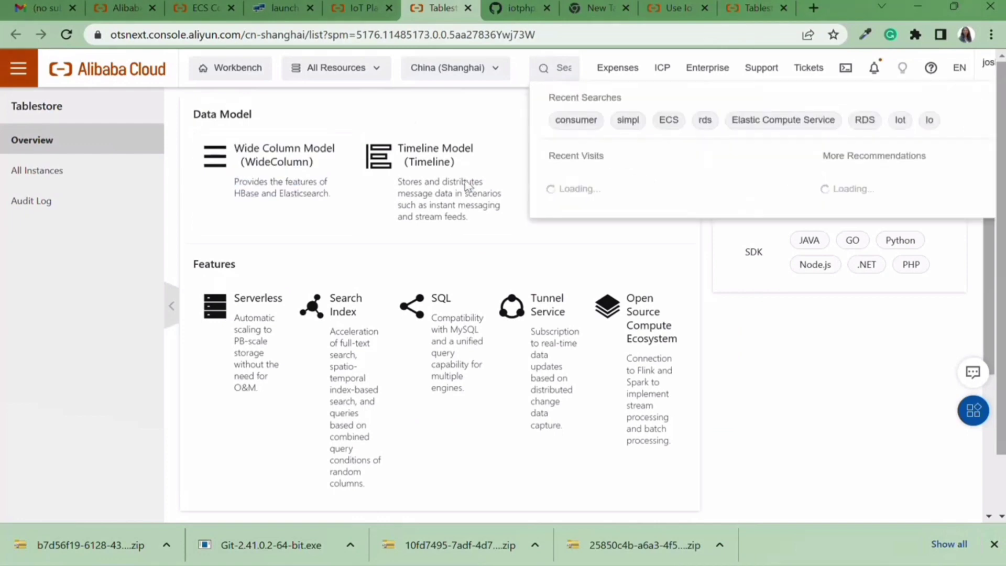
{"action": "scroll", "coordinate": [442, 239], "scroll_direction": "down", "scroll_amount": 4}
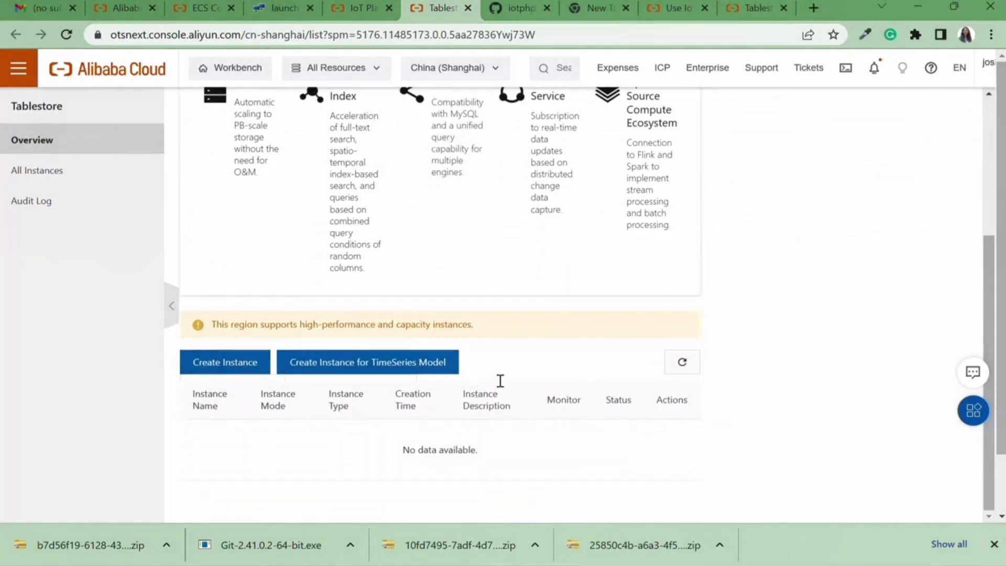
{"action": "left_click", "coordinate": [386, 363]}
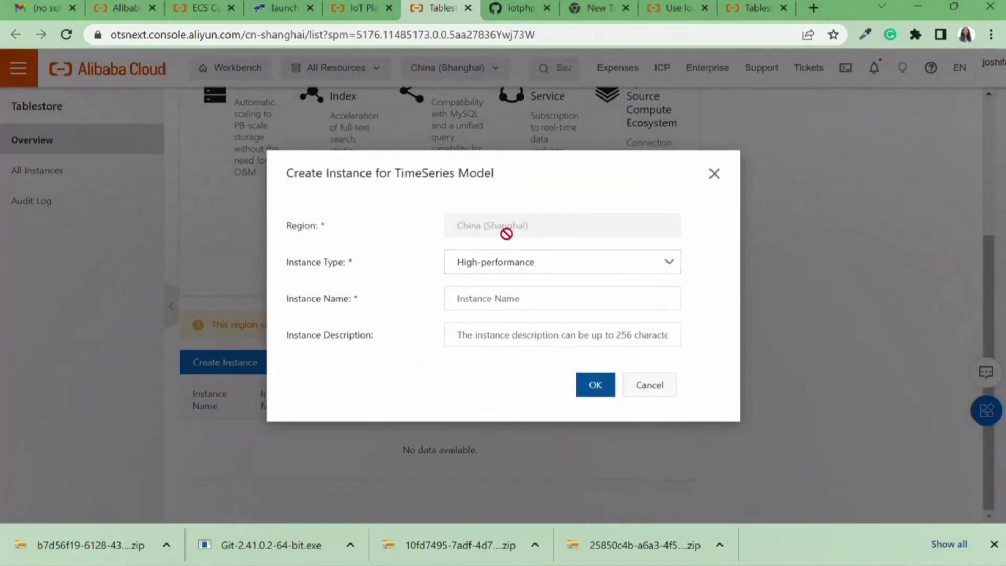
{"action": "left_click", "coordinate": [494, 298]}
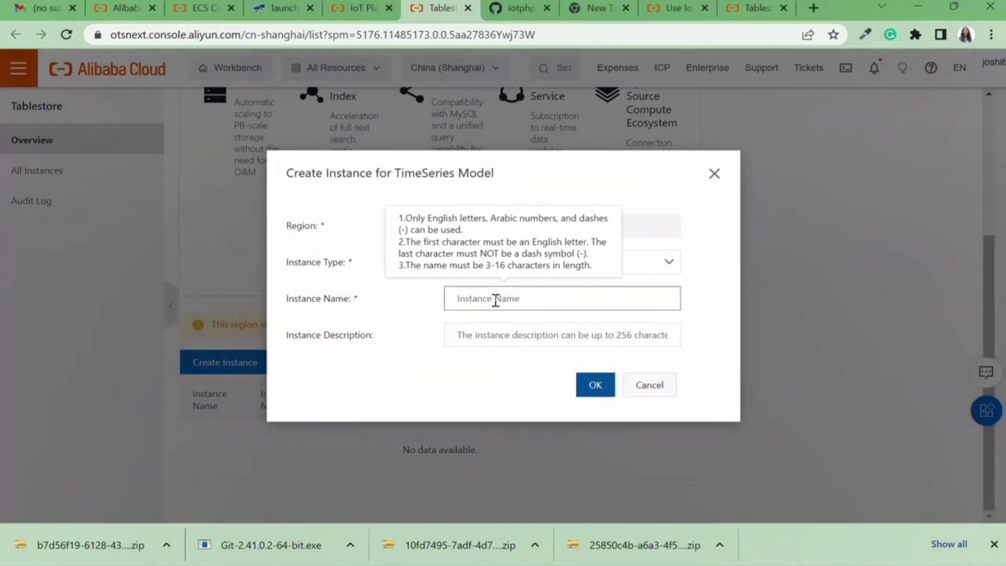
{"action": "type", "text": "DataForward"}
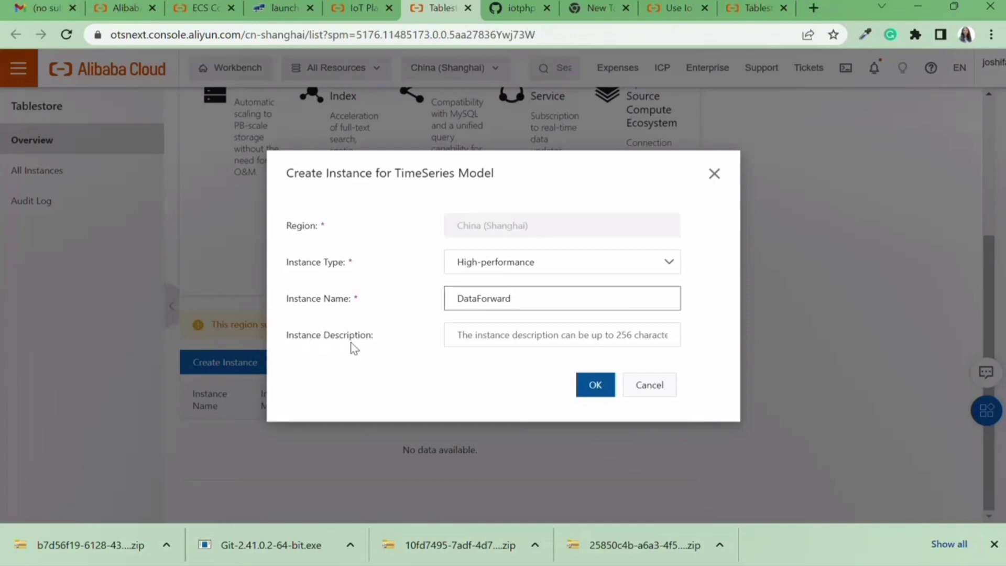
{"action": "left_click", "coordinate": [595, 386]}
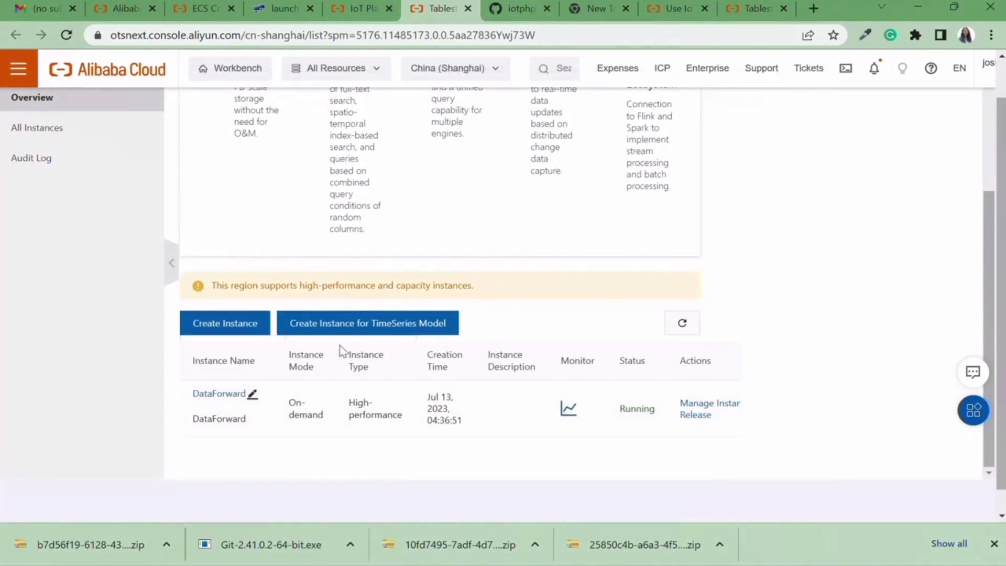
Open the management page of the DataForward instance, dismissing the error prompt and reloading its instance details
{"action": "left_click", "coordinate": [227, 394]}
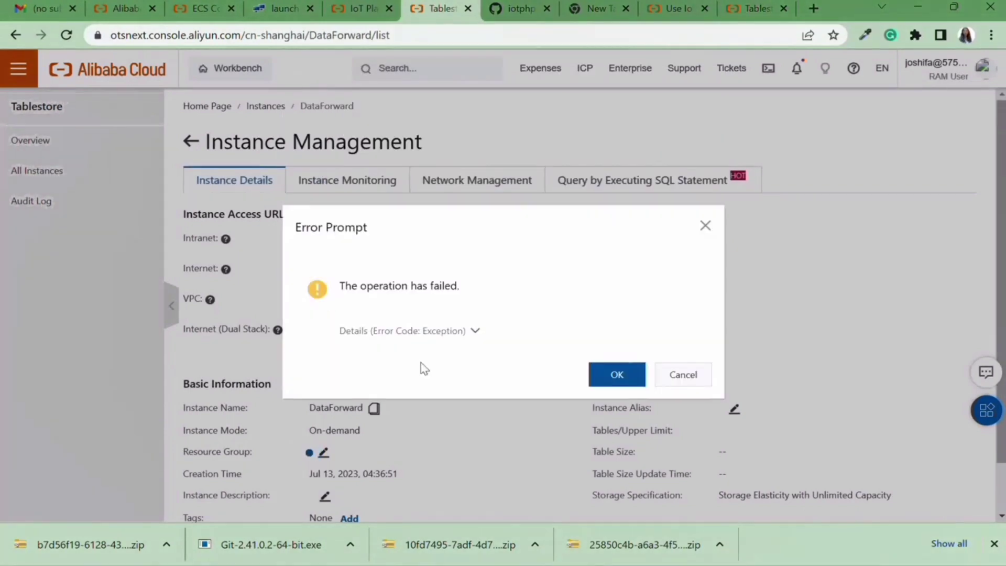
{"action": "left_click", "coordinate": [627, 378]}
{"action": "scroll", "coordinate": [628, 388], "scroll_direction": "down", "scroll_amount": 1}
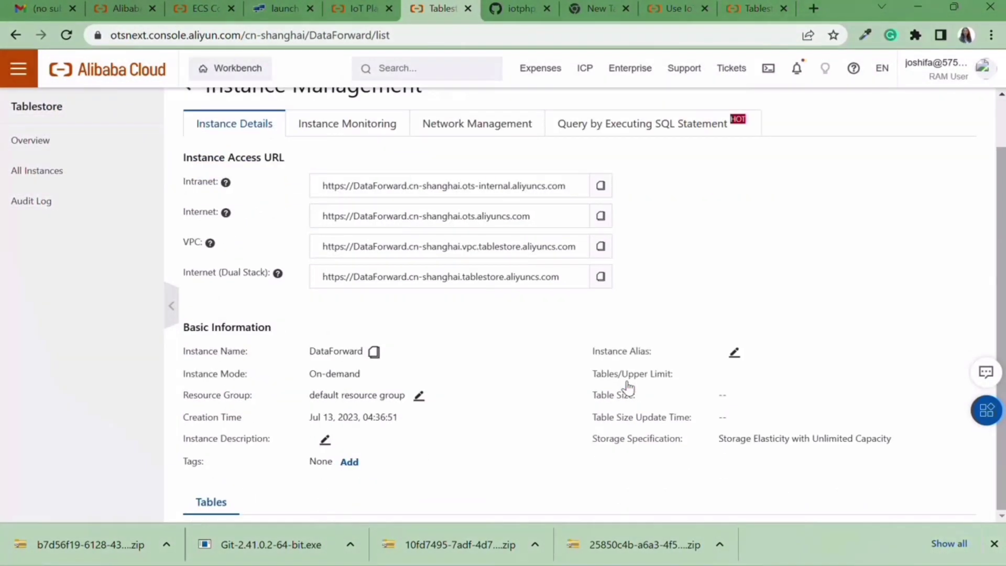
{"action": "scroll", "coordinate": [528, 401], "scroll_direction": "up", "scroll_amount": 1}
{"action": "scroll", "coordinate": [528, 401], "scroll_direction": "down", "scroll_amount": 1}
{"action": "scroll", "coordinate": [528, 401], "scroll_direction": "up", "scroll_amount": 1}
{"action": "scroll", "coordinate": [528, 401], "scroll_direction": "down", "scroll_amount": 1}
{"action": "left_click", "coordinate": [381, 125]}
{"action": "left_click", "coordinate": [233, 185]}
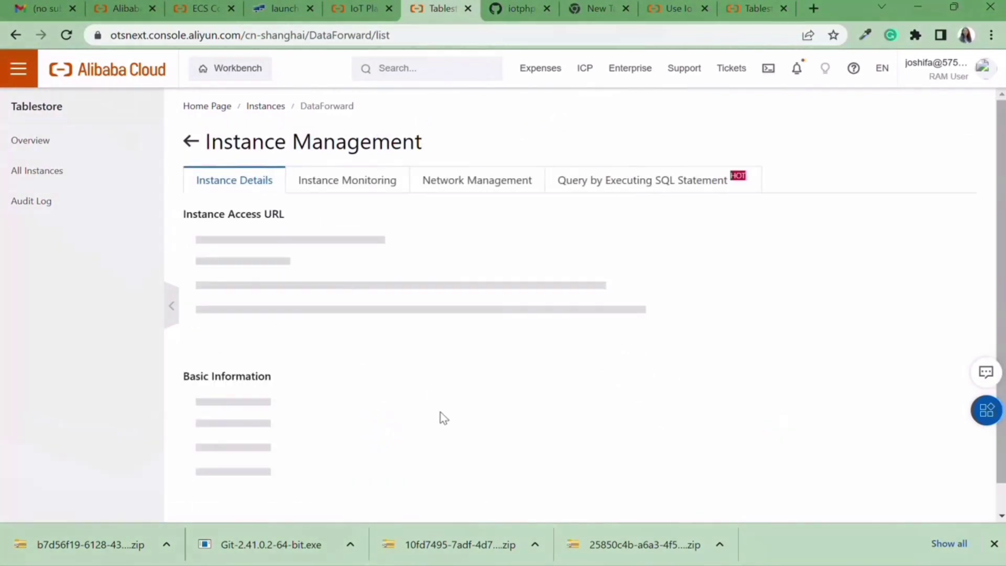
Create a time series table named temp_data in the DataForward instance, keeping Time to Live at -1
{"action": "scroll", "coordinate": [440, 416], "scroll_direction": "down", "scroll_amount": 3}
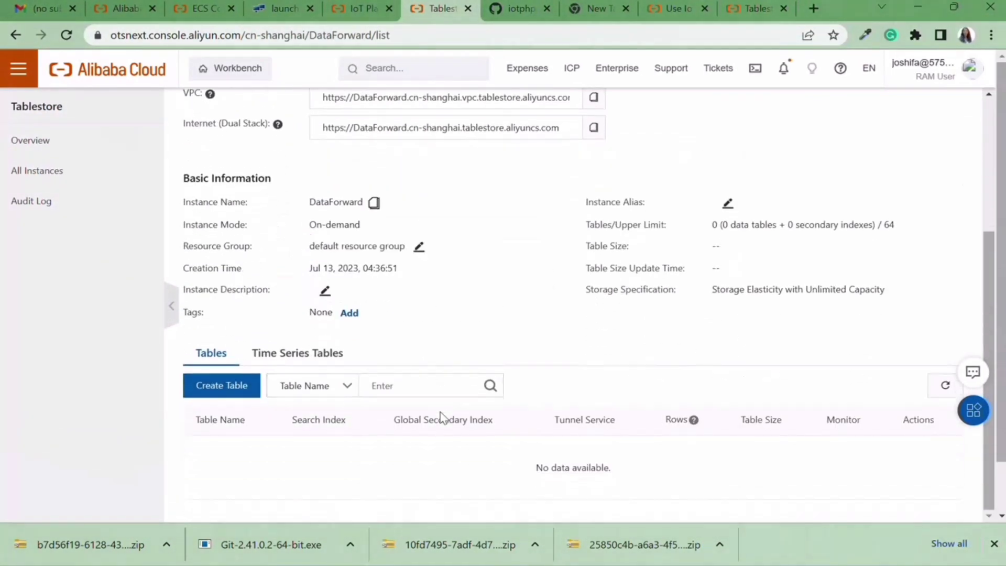
{"action": "left_click", "coordinate": [298, 356]}
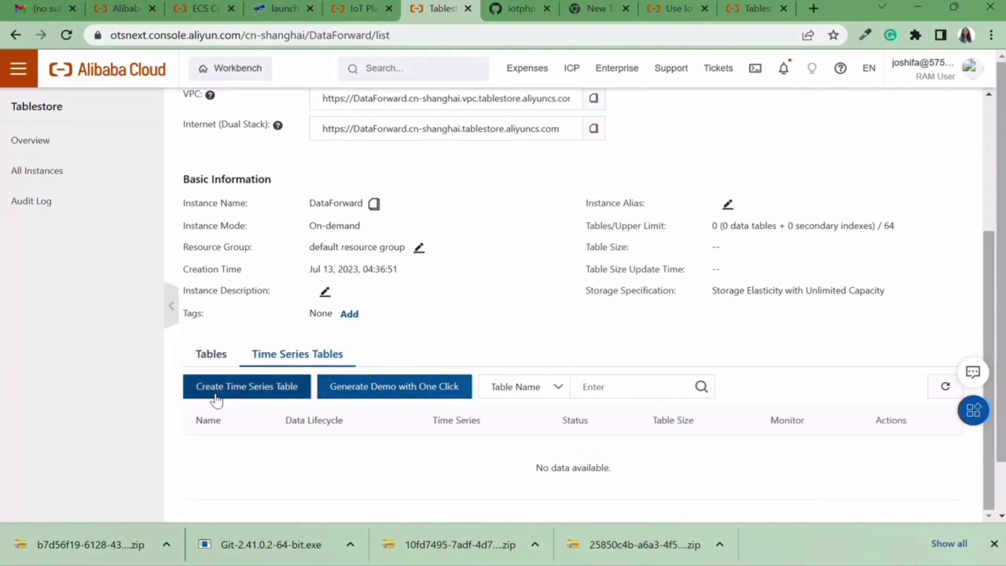
{"action": "left_click", "coordinate": [263, 398]}
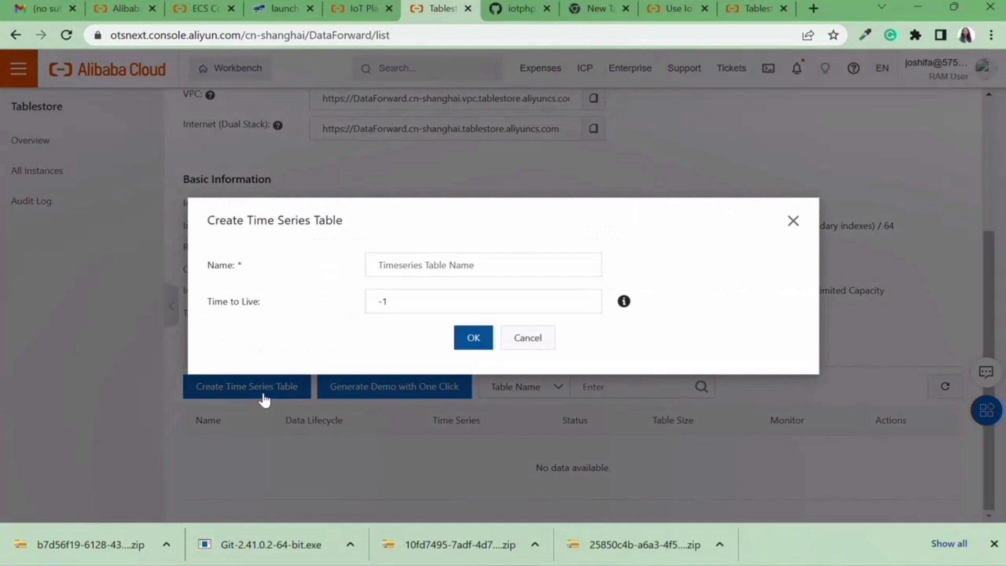
{"action": "left_click", "coordinate": [405, 266]}
{"action": "type", "text": "temp"}
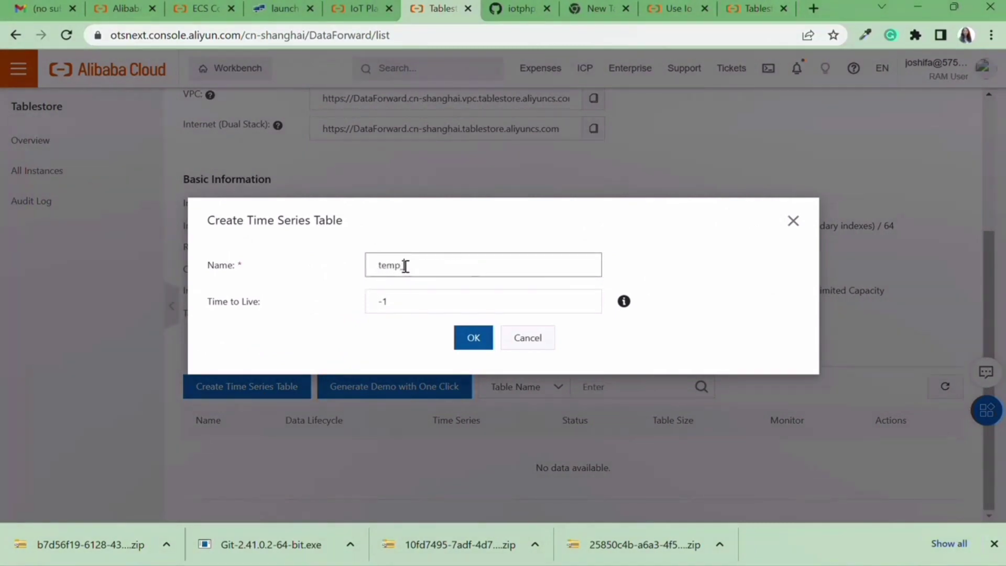
{"action": "type", "text": "_data"}
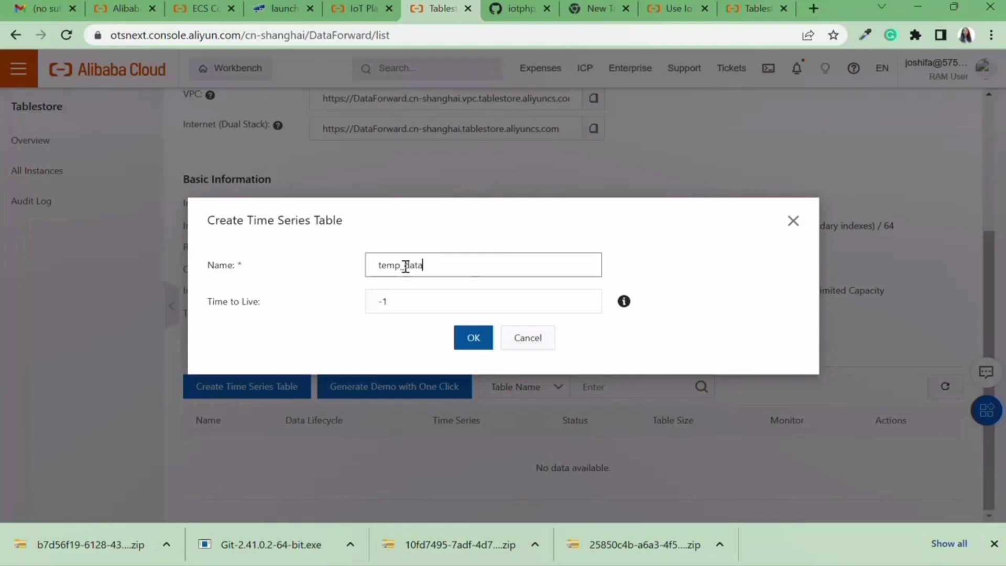
{"action": "left_click", "coordinate": [473, 338]}
{"action": "scroll", "coordinate": [474, 341], "scroll_direction": "down", "scroll_amount": 1}
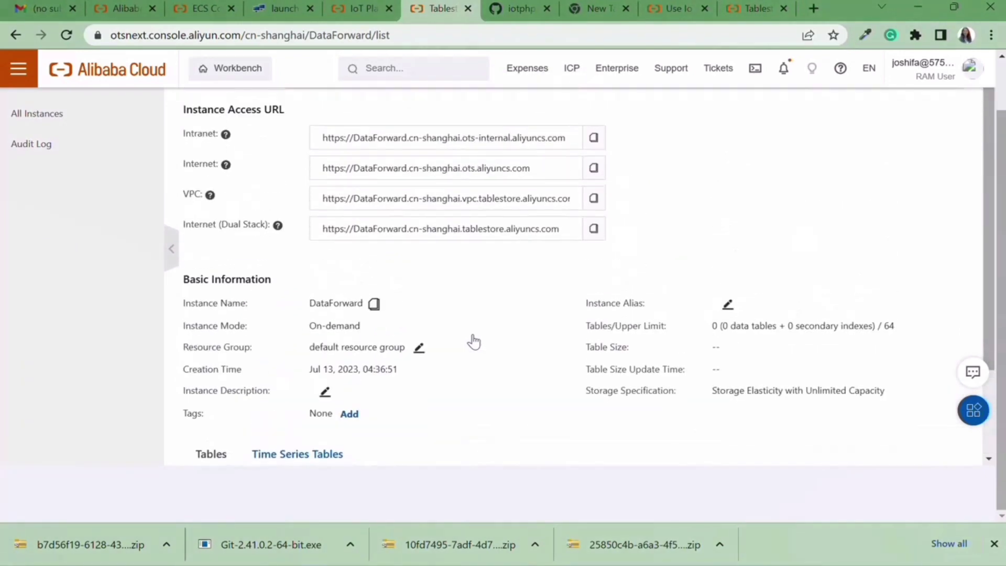
Check the Tablestore audit log and return to the overview with the instance list
{"action": "left_click", "coordinate": [74, 149]}
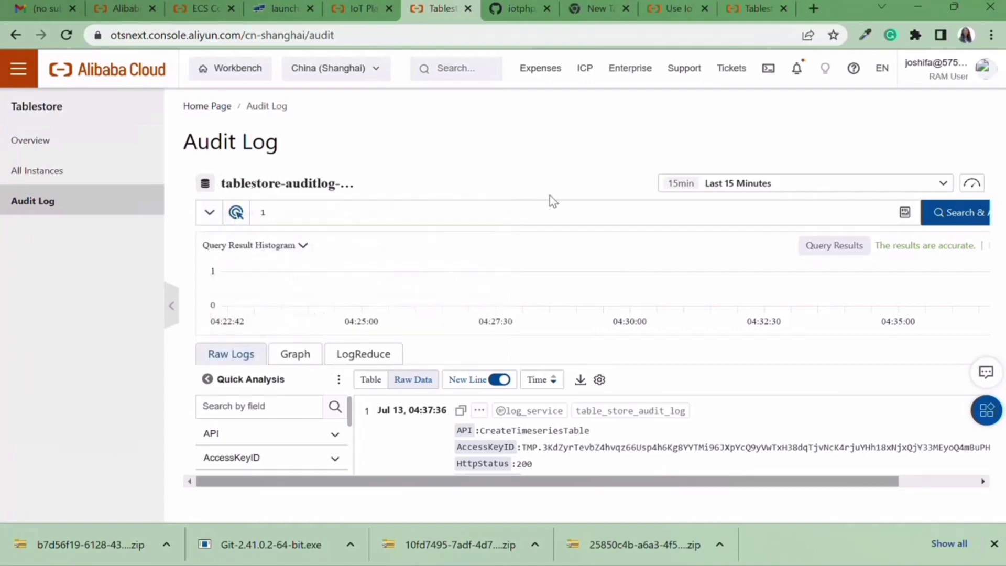
{"action": "left_click", "coordinate": [80, 145]}
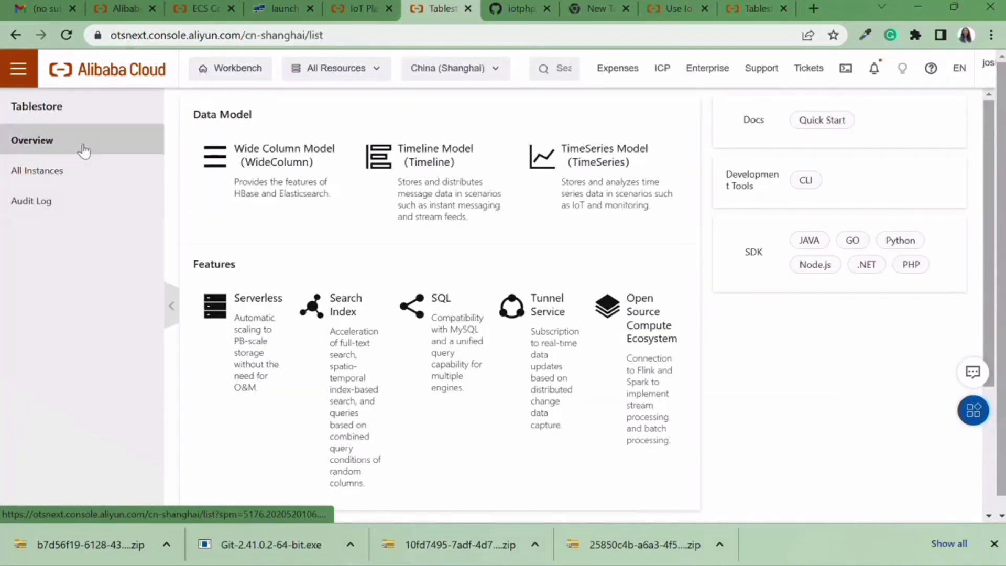
{"action": "scroll", "coordinate": [438, 272], "scroll_direction": "down", "scroll_amount": 5}
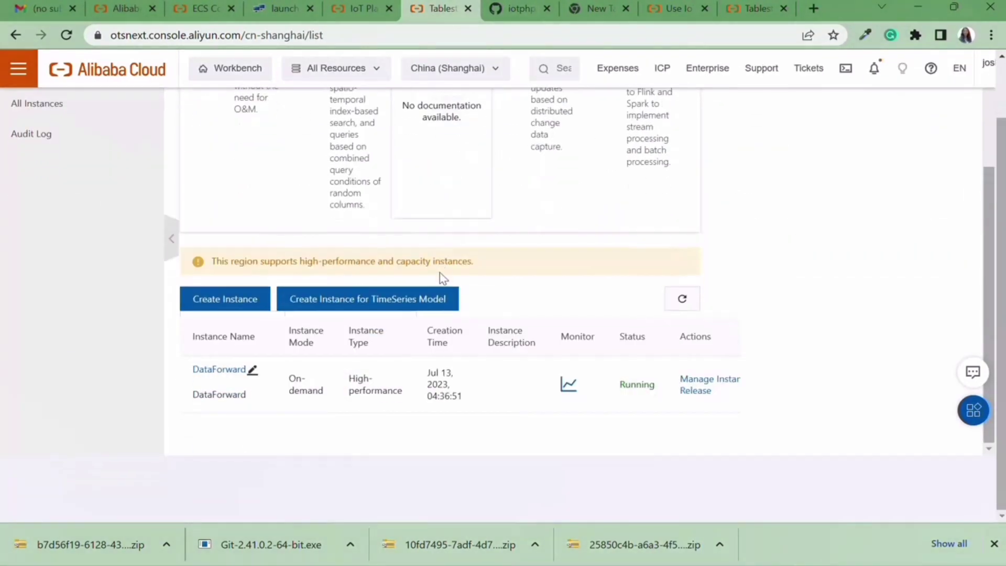
Switch to the IoT Platform console and start a data destination named Tablestore in Data Forwarding, with the operation Store Data to Tablestore
{"action": "left_click", "coordinate": [360, 11]}
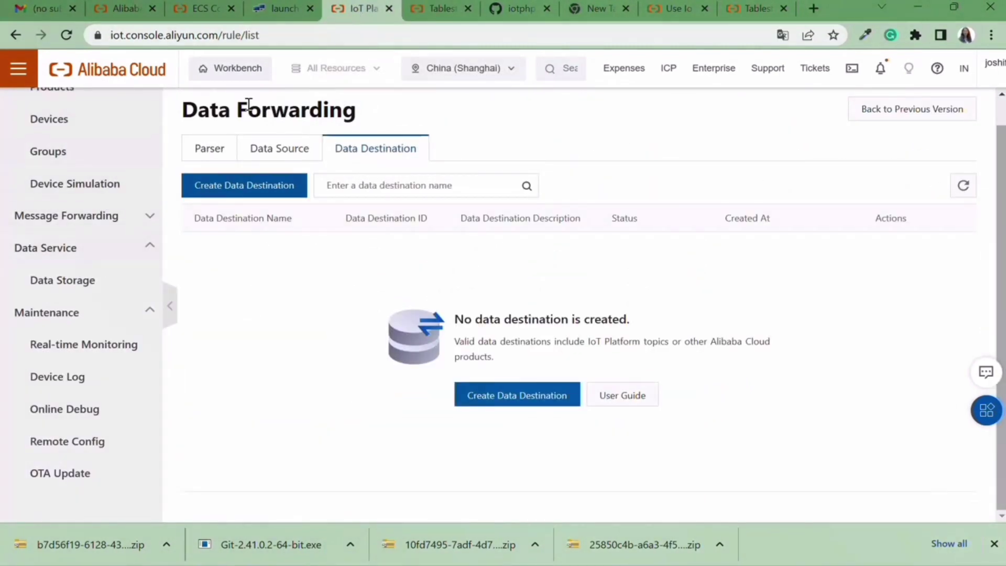
{"action": "left_click", "coordinate": [93, 211]}
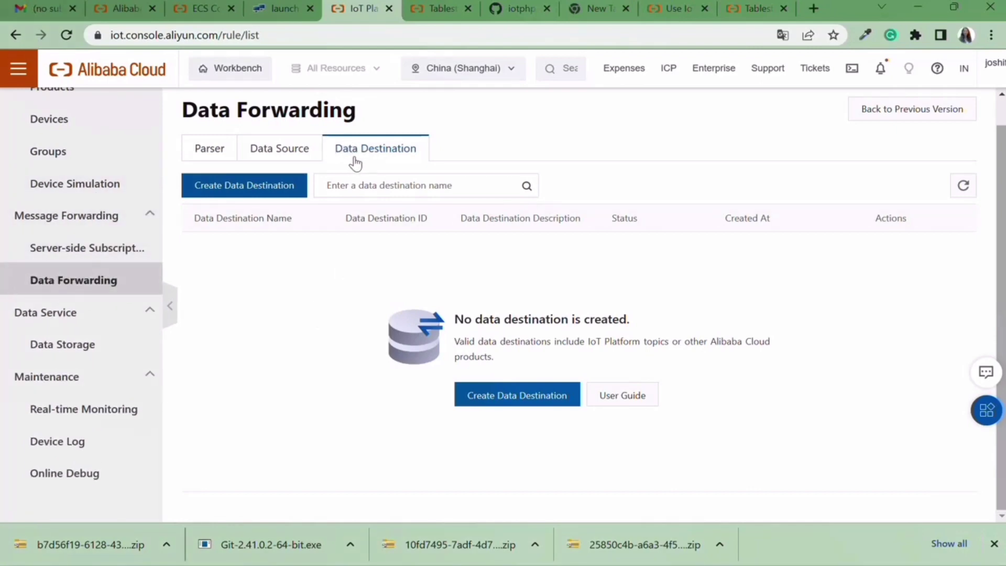
{"action": "left_click", "coordinate": [517, 395]}
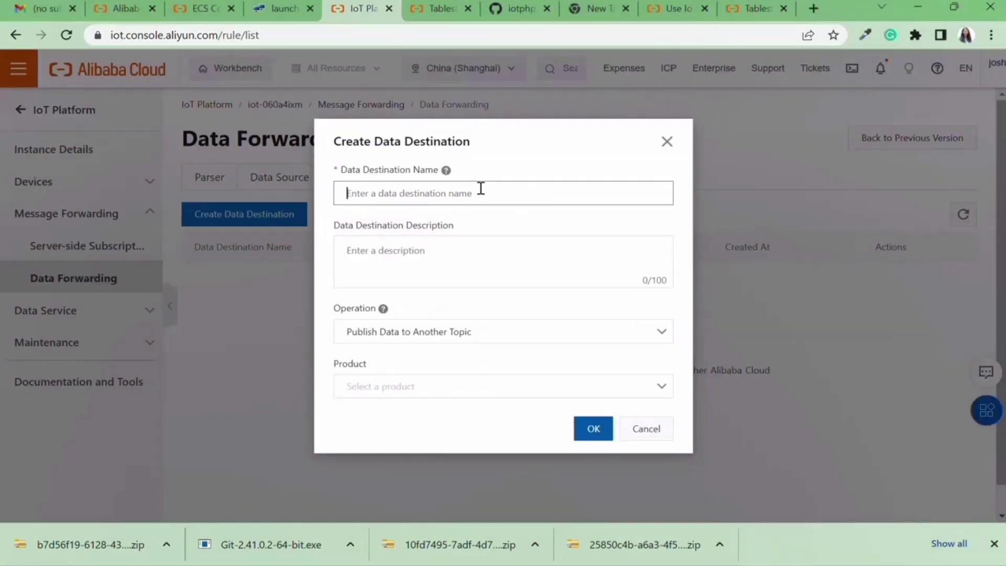
{"action": "type", "text": "D"}
{"action": "key", "text": "BackSpace"}
{"action": "type", "text": "Tablestore"}
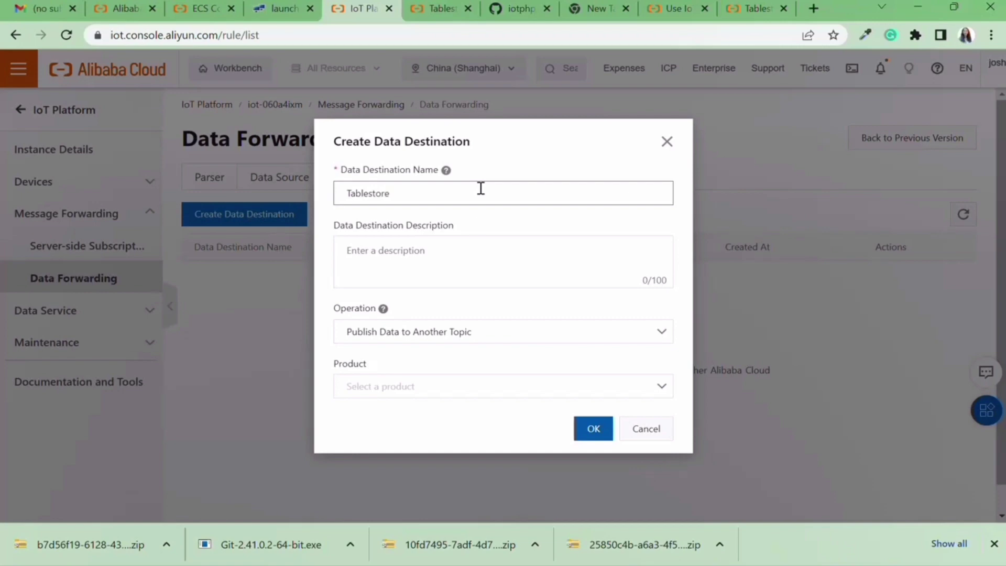
{"action": "left_click", "coordinate": [468, 335]}
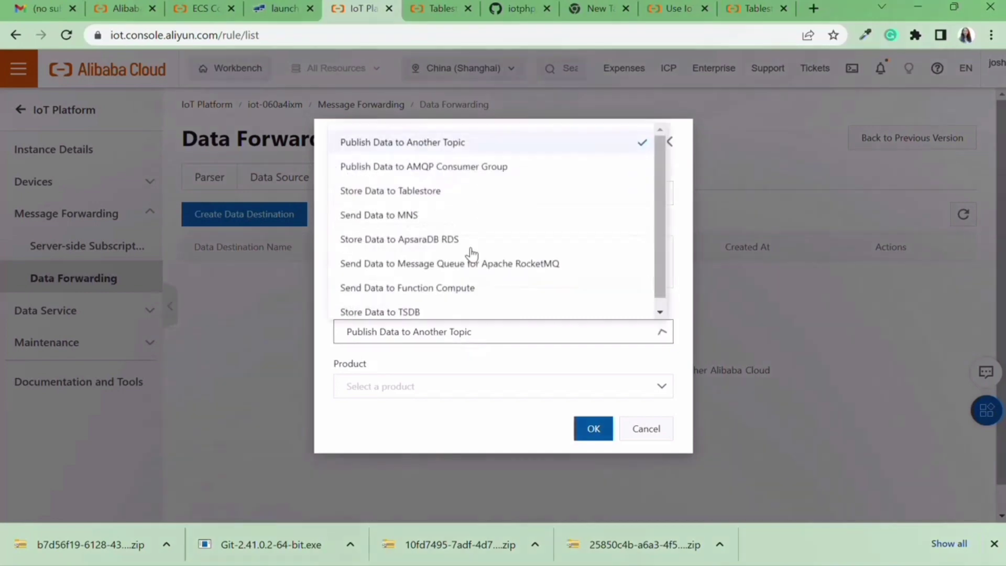
{"action": "left_click", "coordinate": [456, 191]}
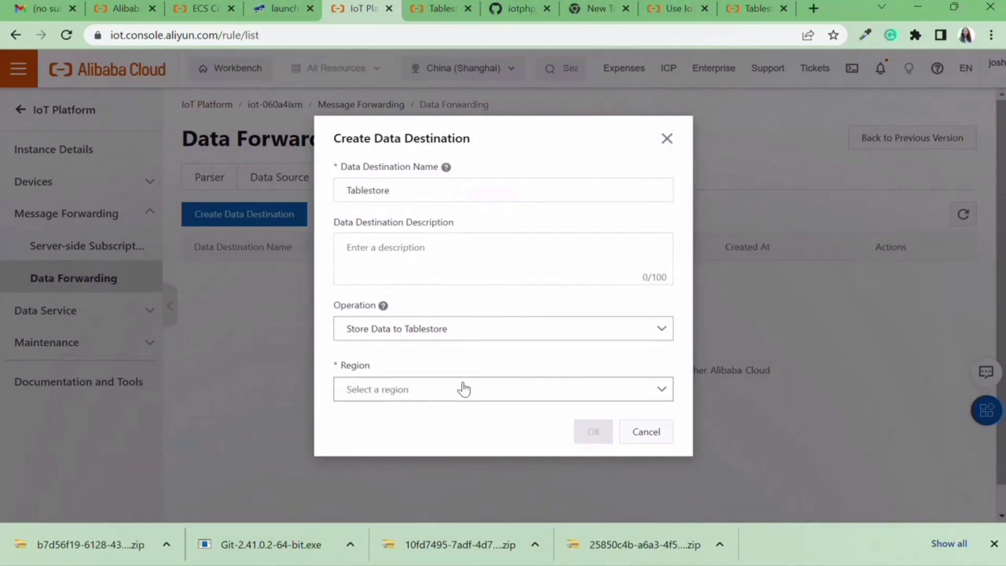
Set the data destination's region to China (Shanghai) and its instance to DataForward
{"action": "left_click", "coordinate": [460, 388]}
{"action": "left_click", "coordinate": [455, 421]}
{"action": "left_click", "coordinate": [456, 416]}
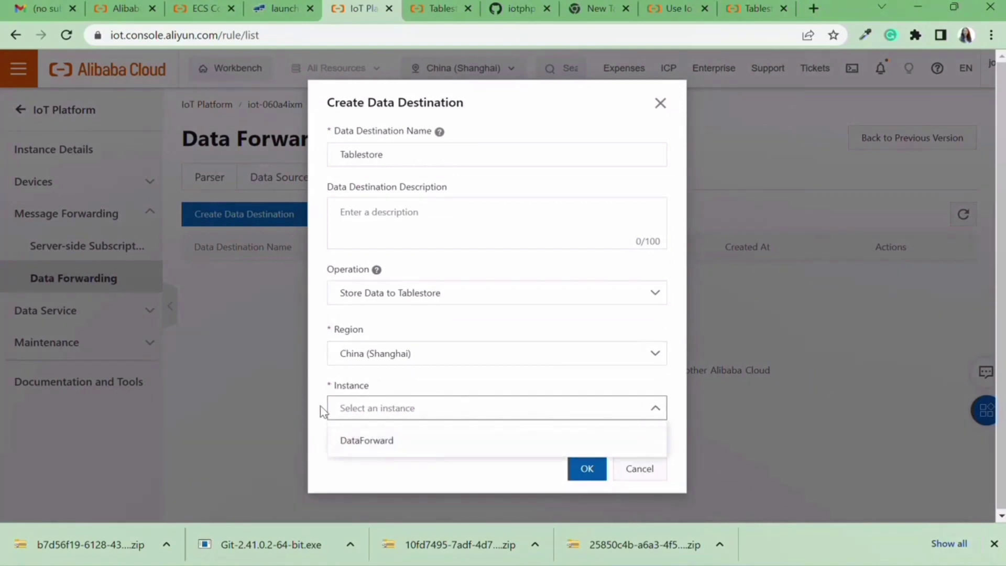
{"action": "left_click", "coordinate": [381, 448]}
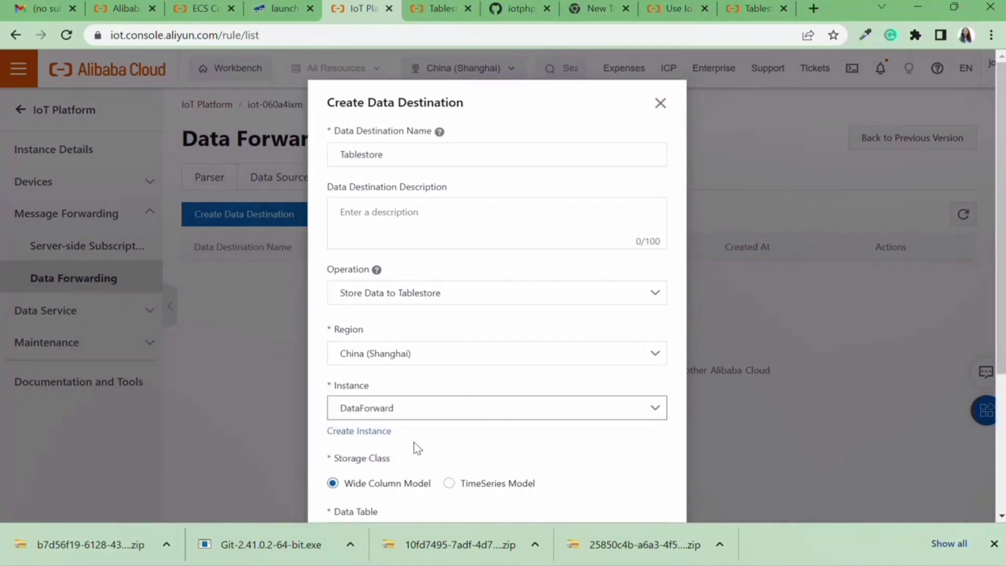
Create the data destination with storage class TimeSeries Model, data table temp_data and role AliyunIOTAccessingOTSRole
{"action": "scroll", "coordinate": [414, 448], "scroll_direction": "down", "scroll_amount": 4}
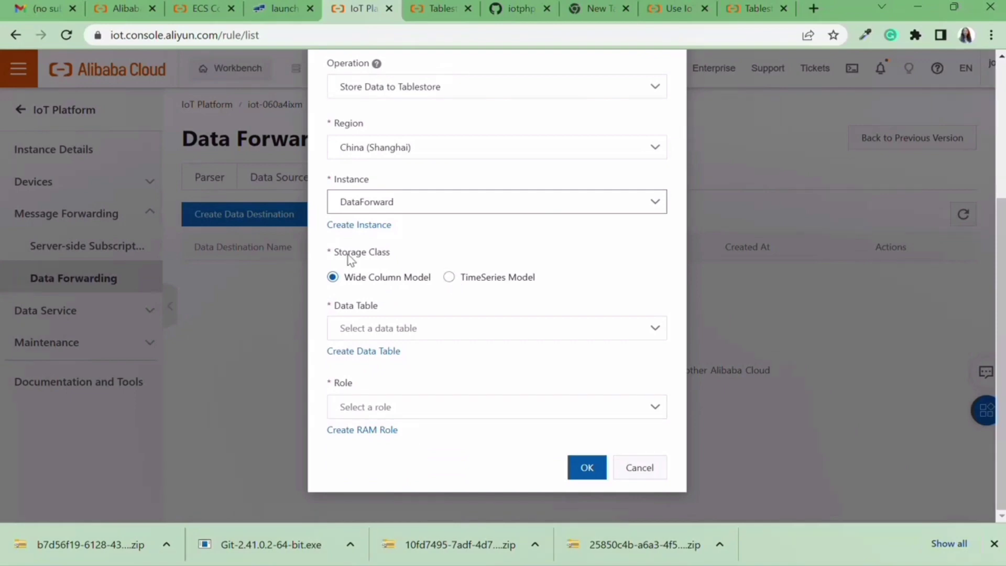
{"action": "left_click", "coordinate": [449, 279]}
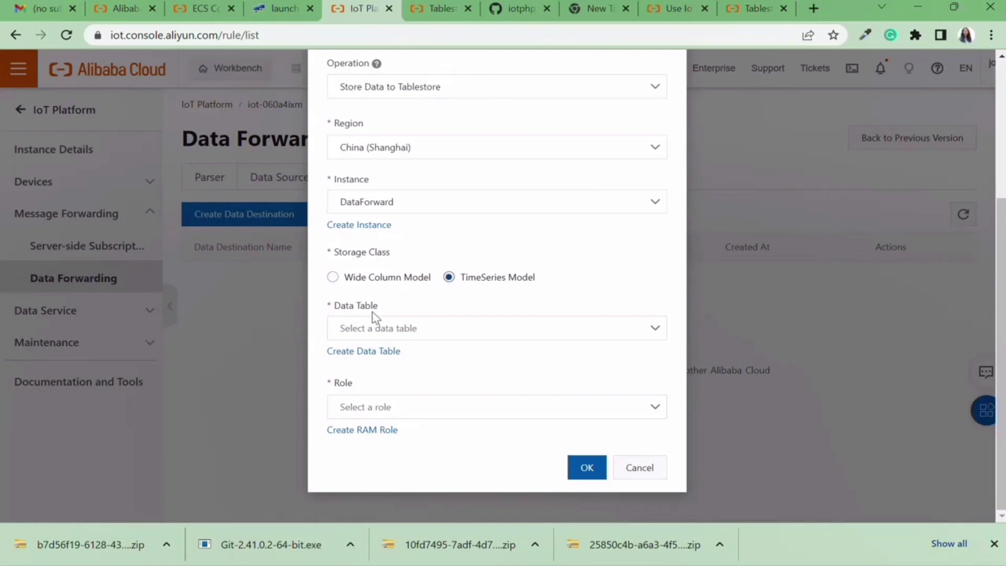
{"action": "left_click", "coordinate": [393, 328]}
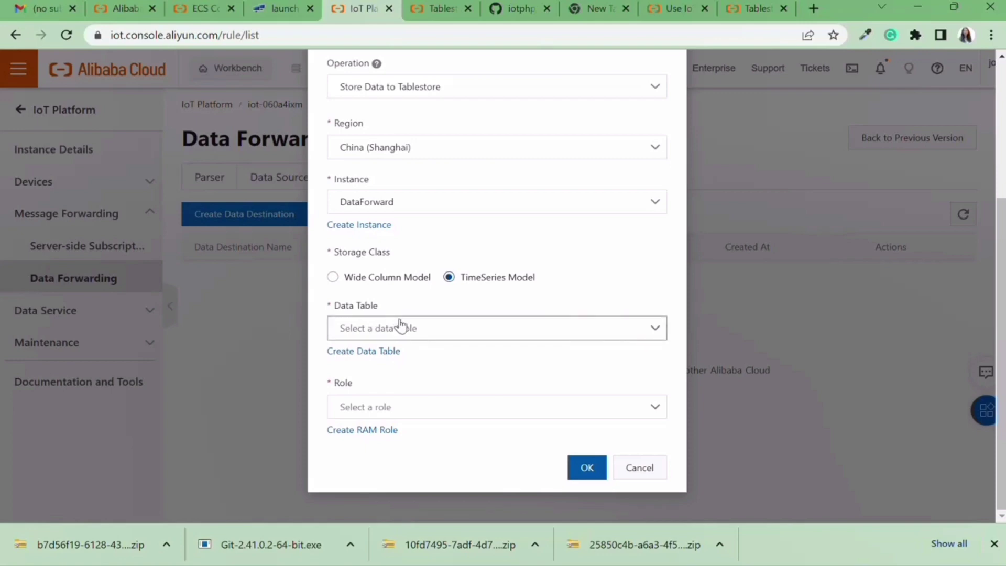
{"action": "left_click", "coordinate": [395, 362]}
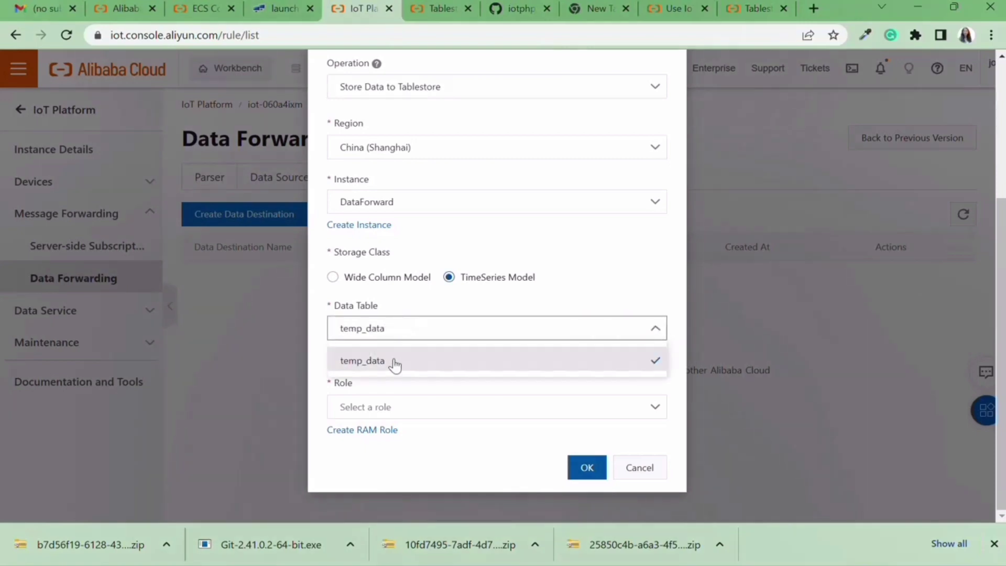
{"action": "left_click", "coordinate": [394, 407]}
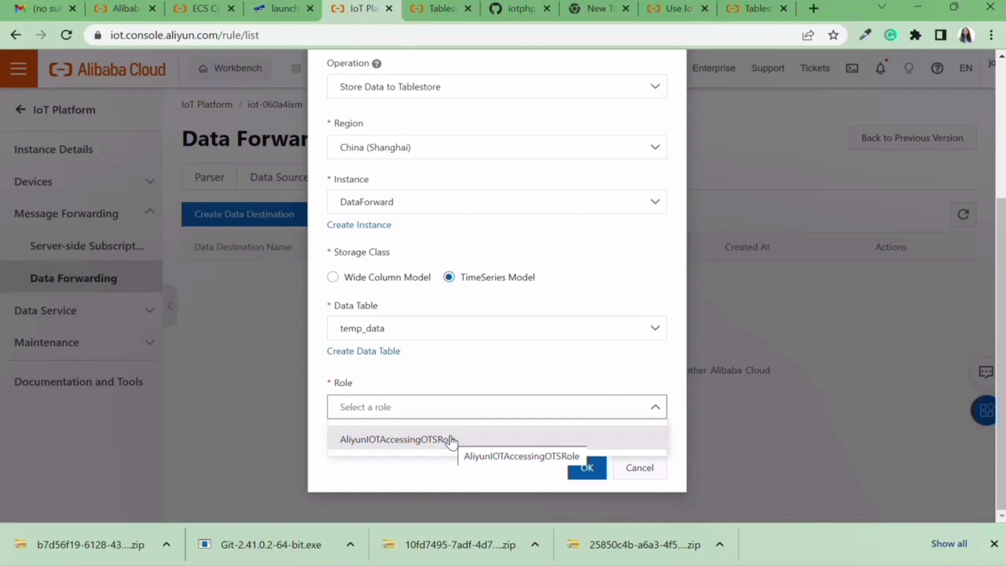
{"action": "left_click", "coordinate": [378, 442]}
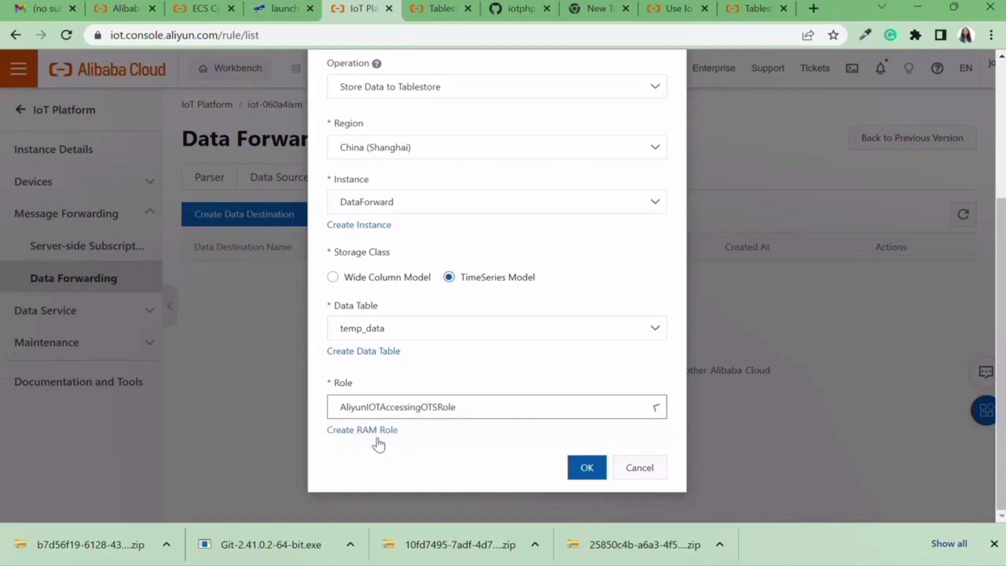
{"action": "left_click", "coordinate": [584, 470]}
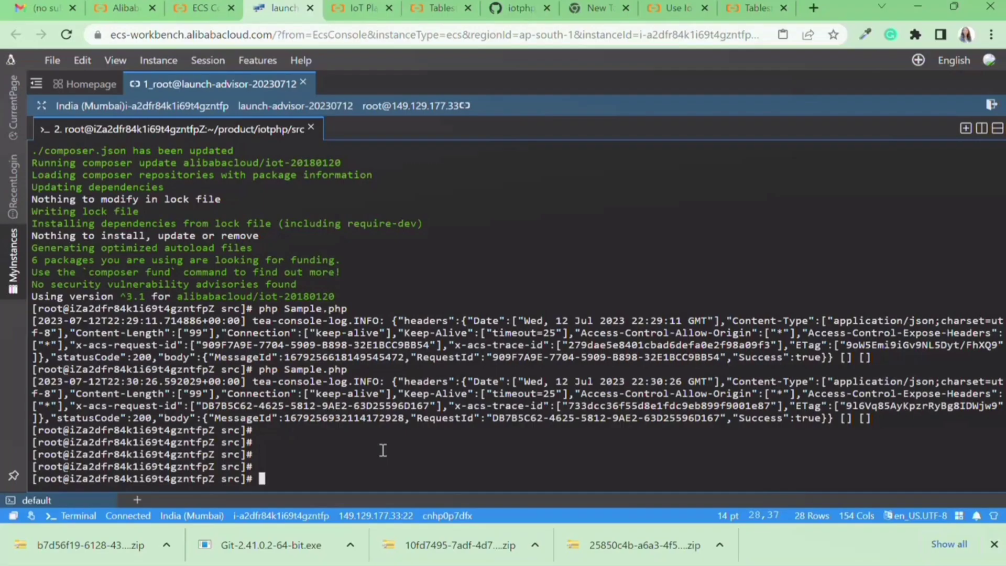
Return to the ECS terminal session, discard the recalled composer command and run php Sample.php in the src directory
{"action": "left_click", "coordinate": [436, 8]}
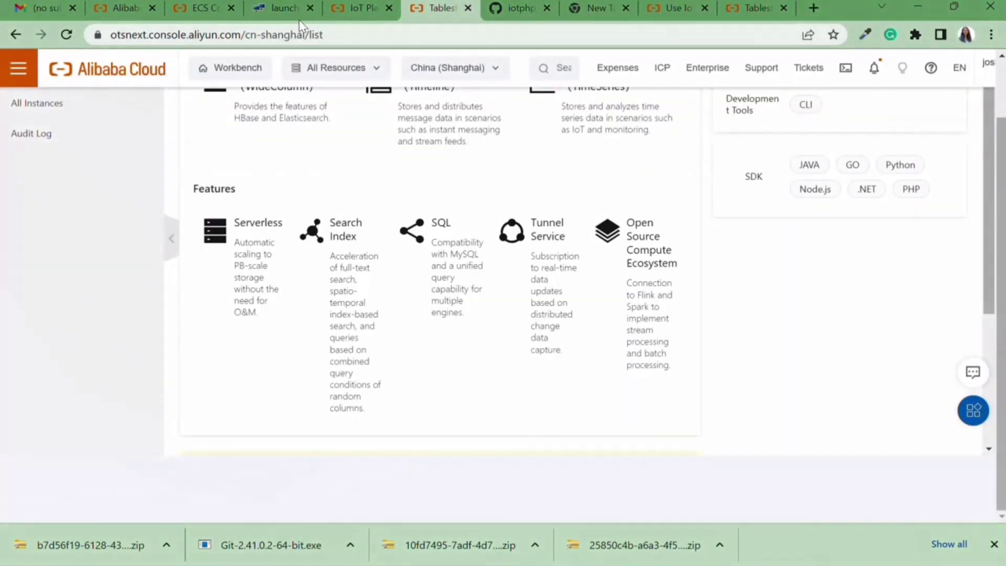
{"action": "left_click", "coordinate": [281, 9]}
{"action": "left_click", "coordinate": [389, 466]}
{"action": "type", "text": "composer require alibabacloud/iot-20180120"}
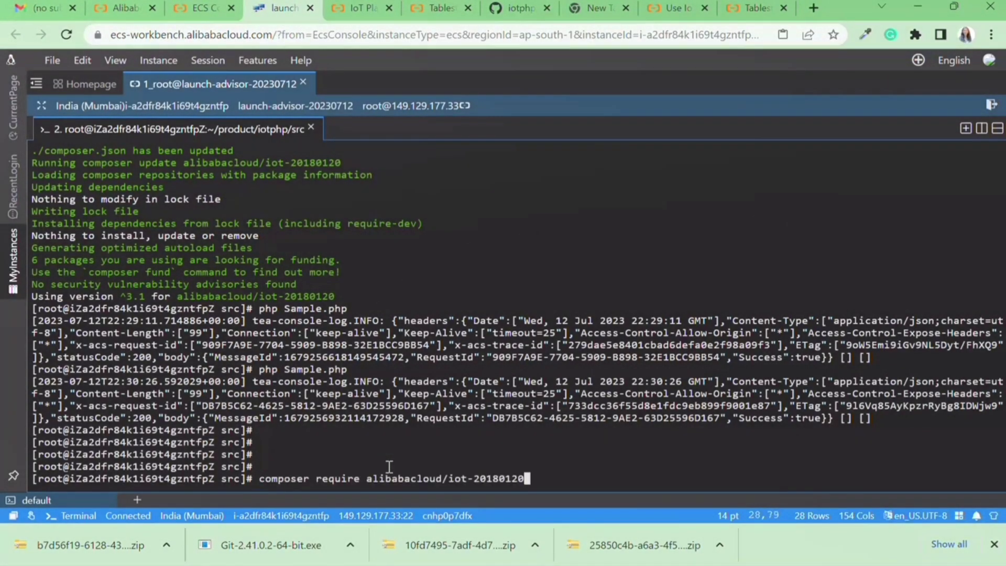
{"action": "key", "text": "ctrl+u"}
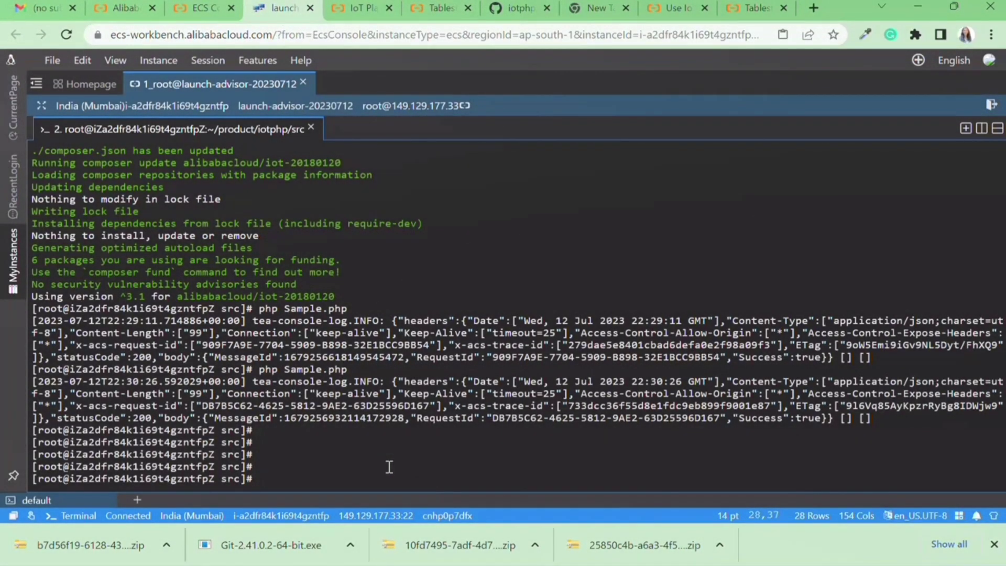
{"action": "key", "text": "Up"}
{"action": "key", "text": "Up"}
{"action": "key", "text": "Up"}
{"action": "key", "text": "Up"}
{"action": "key", "text": "Return"}
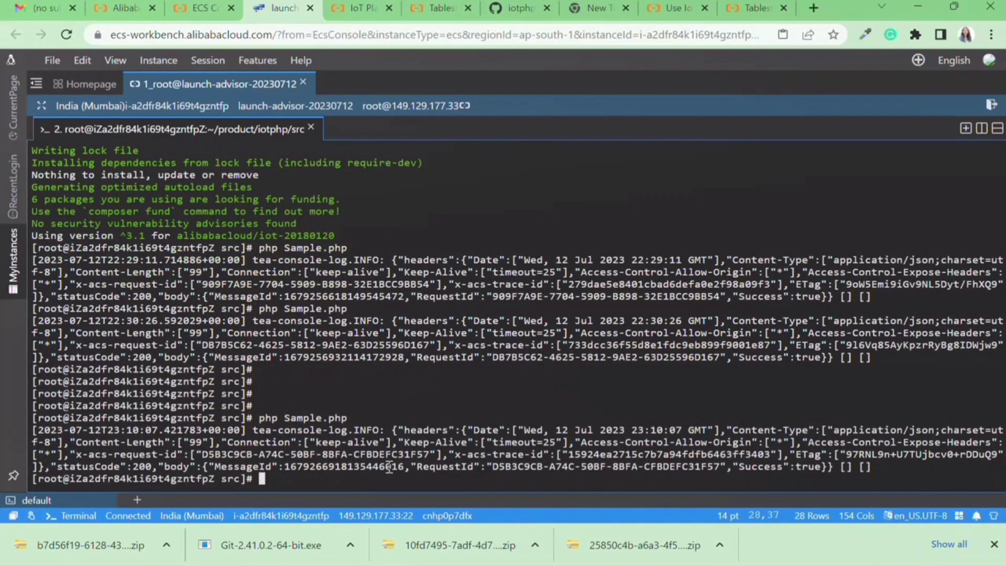
Run php Sample.php 16 more times in a row to publish further device messages
{"action": "key", "text": "Up"}
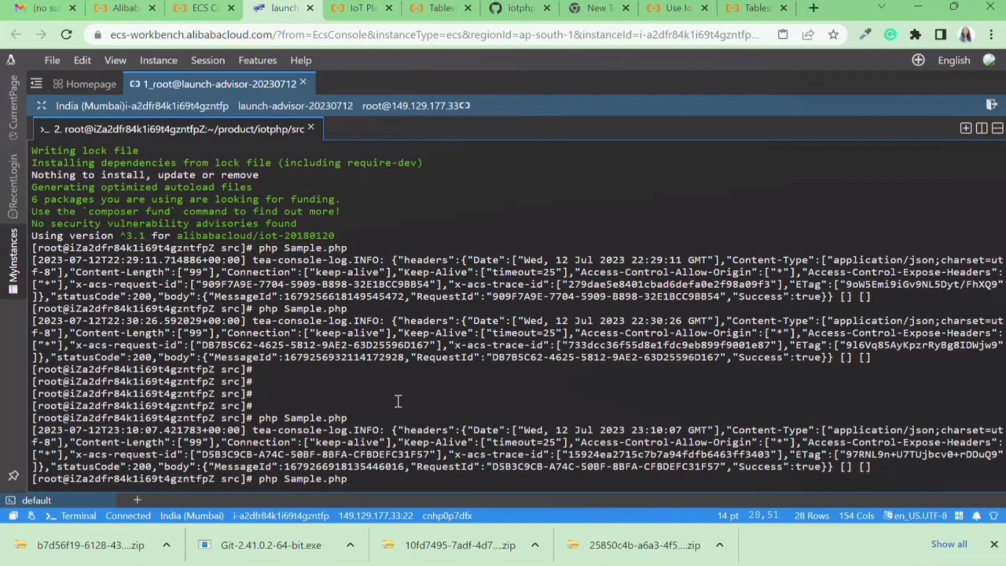
{"action": "key", "text": "Return"}
{"action": "key", "text": "Up"}
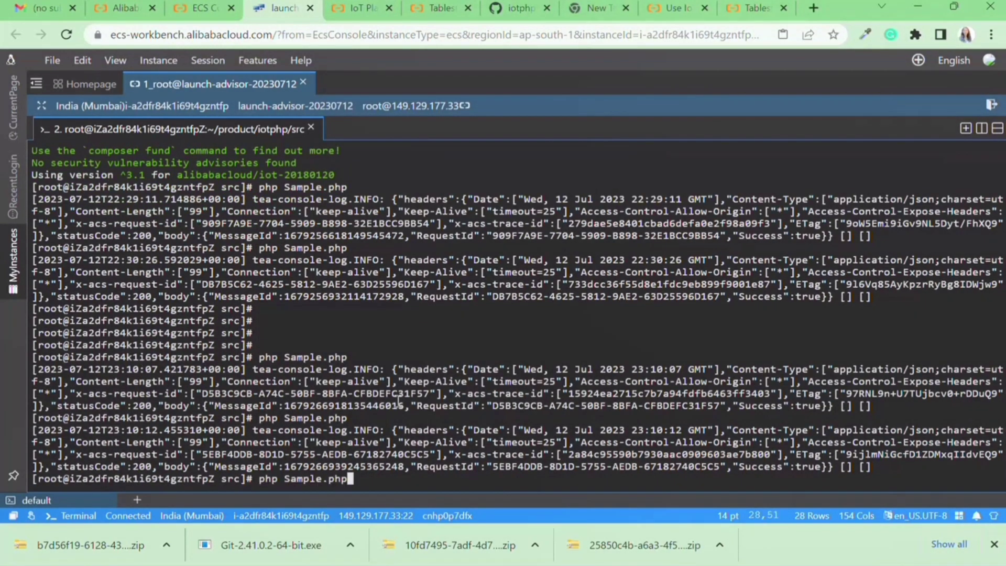
{"action": "key", "text": "Return"}
{"action": "key", "text": "Up"}
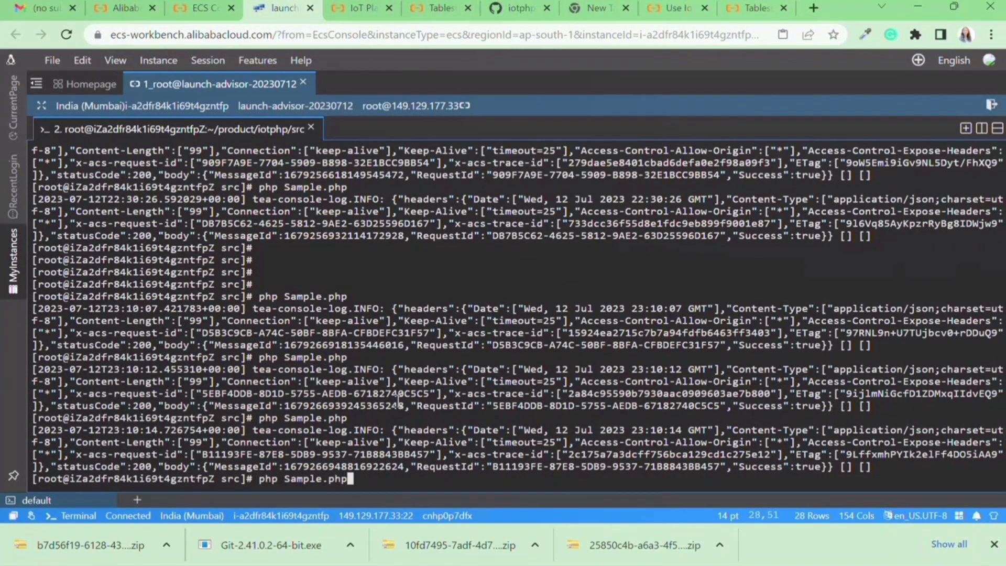
{"action": "key", "text": "Return"}
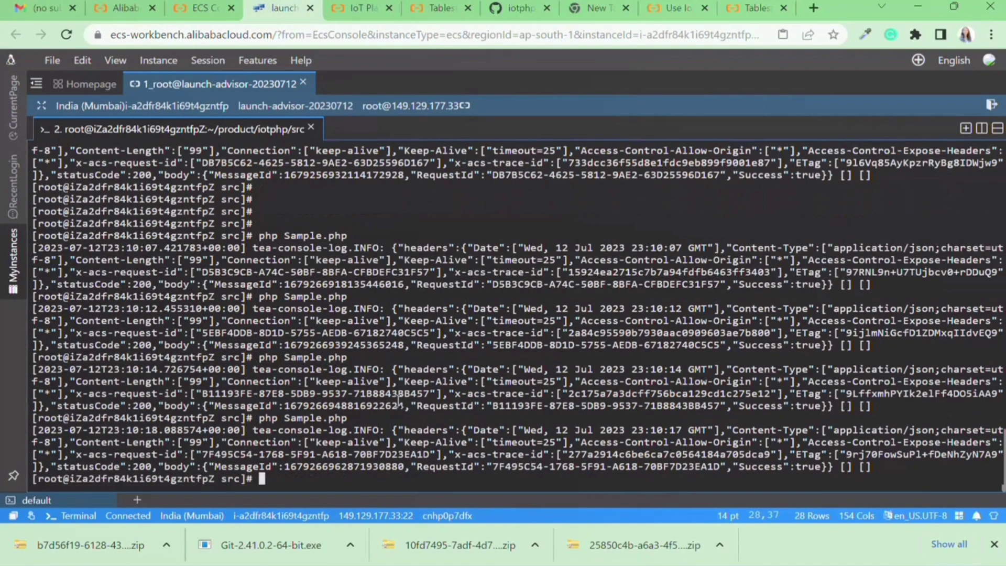
{"action": "key", "text": "Up"}
{"action": "key", "text": "Return"}
{"action": "key", "text": "Up"}
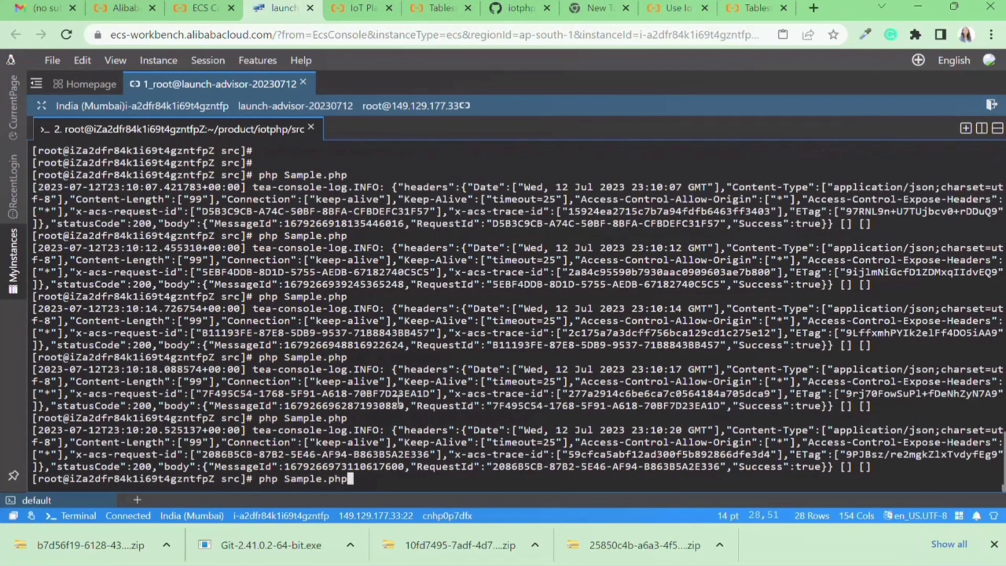
{"action": "key", "text": "Return"}
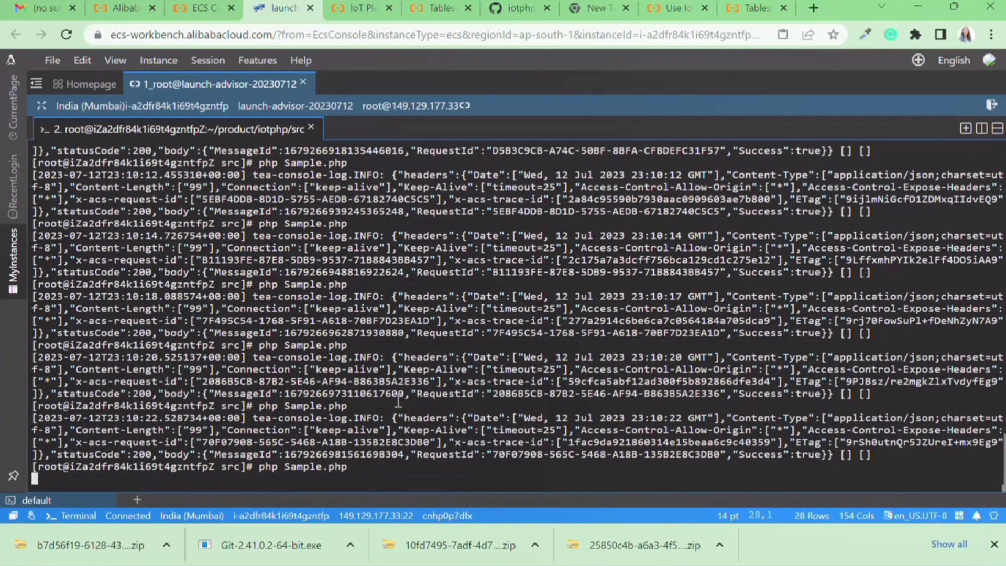
{"action": "key", "text": "Return"}
{"action": "key", "text": "Up"}
{"action": "key", "text": "Return"}
{"action": "key", "text": "Up"}
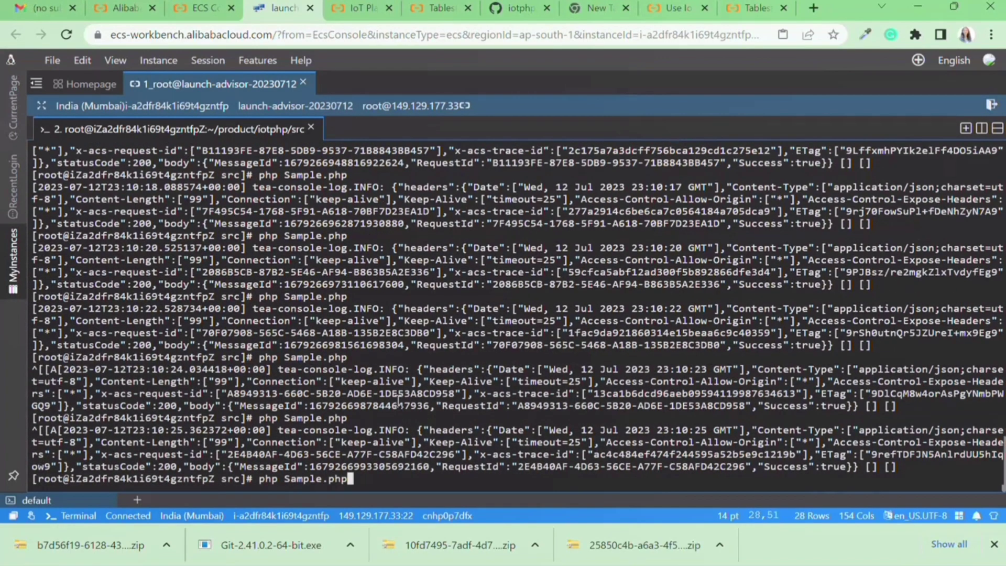
{"action": "key", "text": "Return"}
{"action": "key", "text": "Up"}
{"action": "key", "text": "Return"}
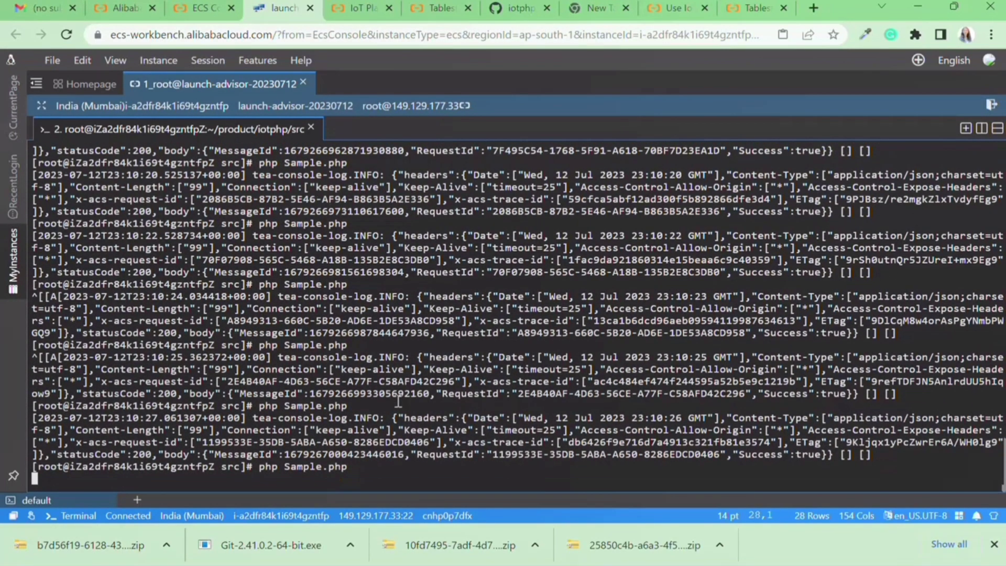
{"action": "key", "text": "Up"}
{"action": "key", "text": "Return"}
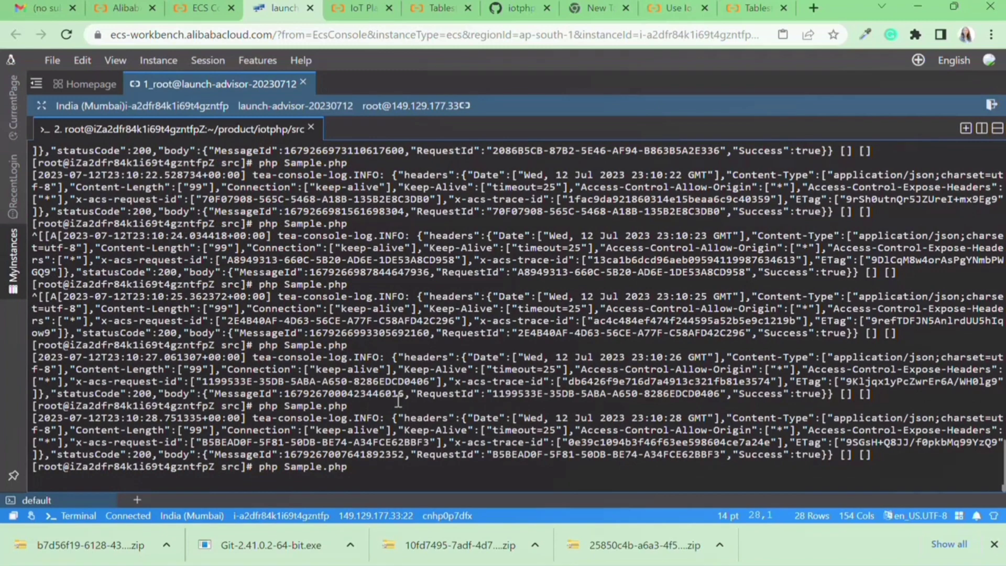
{"action": "key", "text": "Up"}
{"action": "key", "text": "Return"}
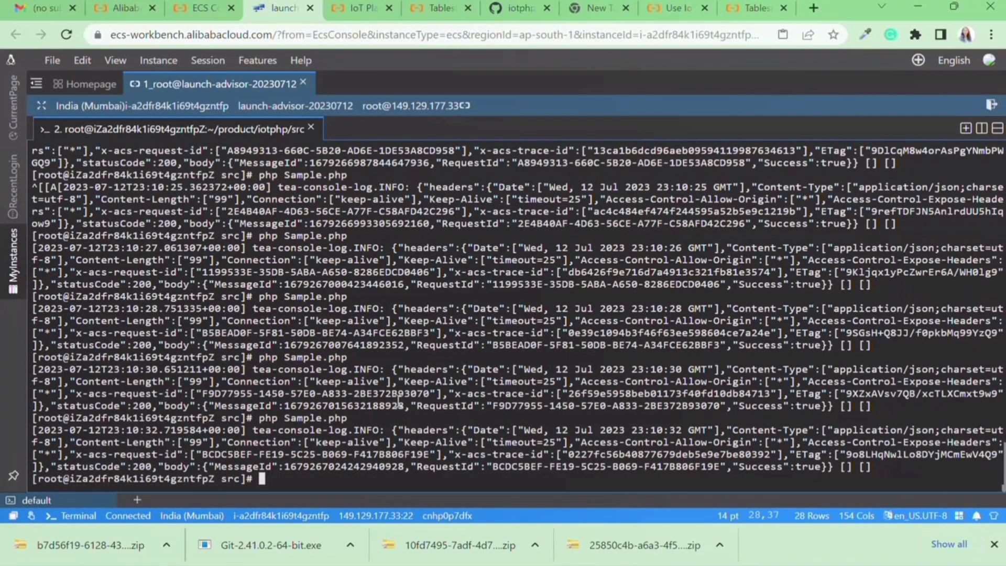
{"action": "key", "text": "Up"}
{"action": "key", "text": "Return"}
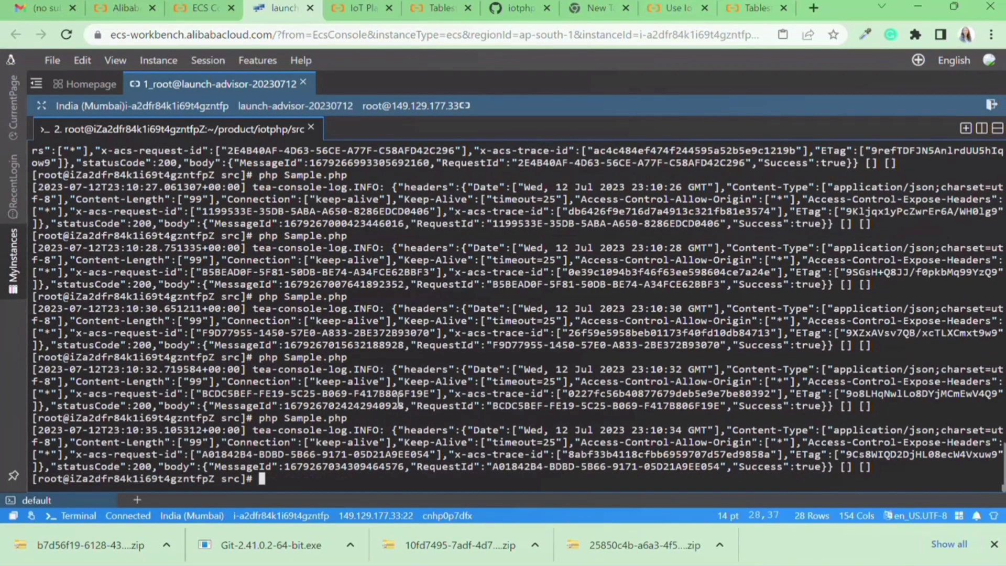
{"action": "key", "text": "Up"}
{"action": "key", "text": "Return"}
{"action": "key", "text": "Up"}
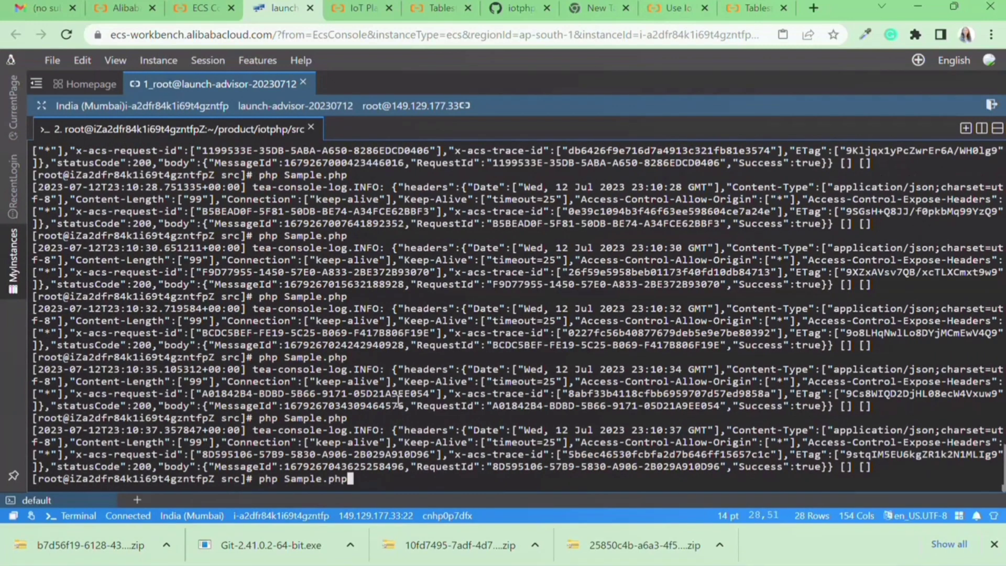
{"action": "key", "text": "Return"}
{"action": "key", "text": "shift+Up"}
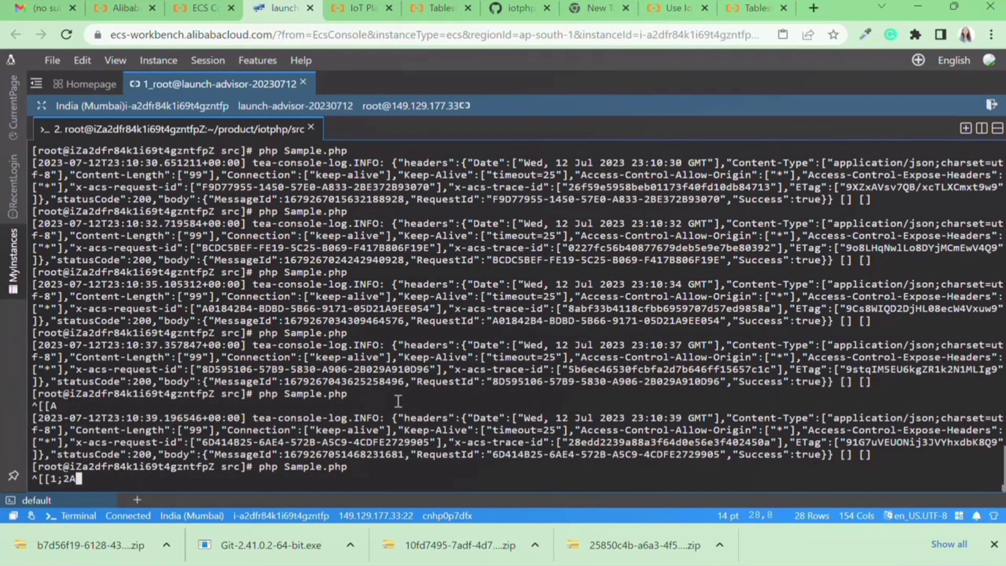
{"action": "key", "text": "Up"}
{"action": "key", "text": "Return"}
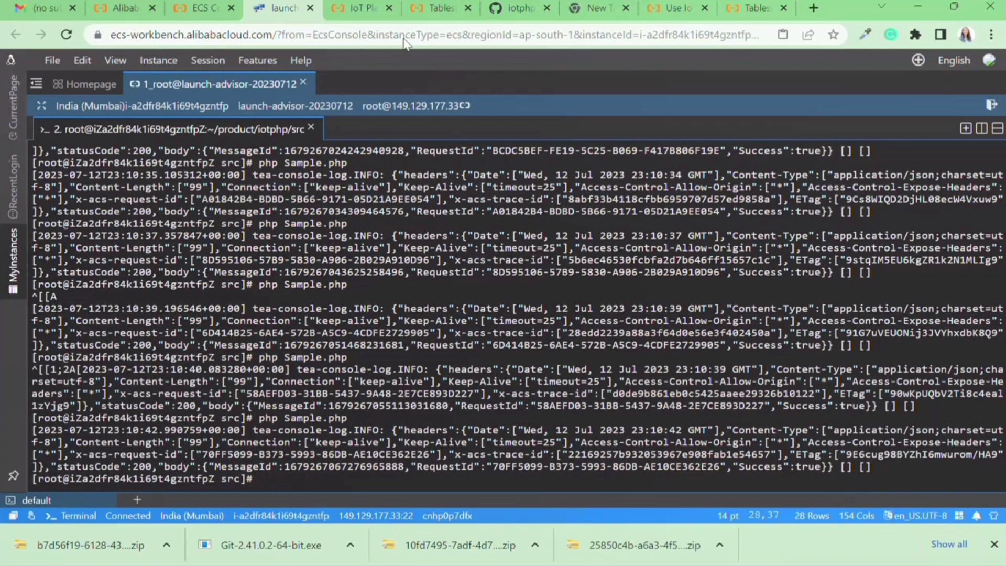
Switch to the IoT Platform console and examine the message entries and their statuses in the sensor product's cloud run log
{"action": "left_click", "coordinate": [363, 8]}
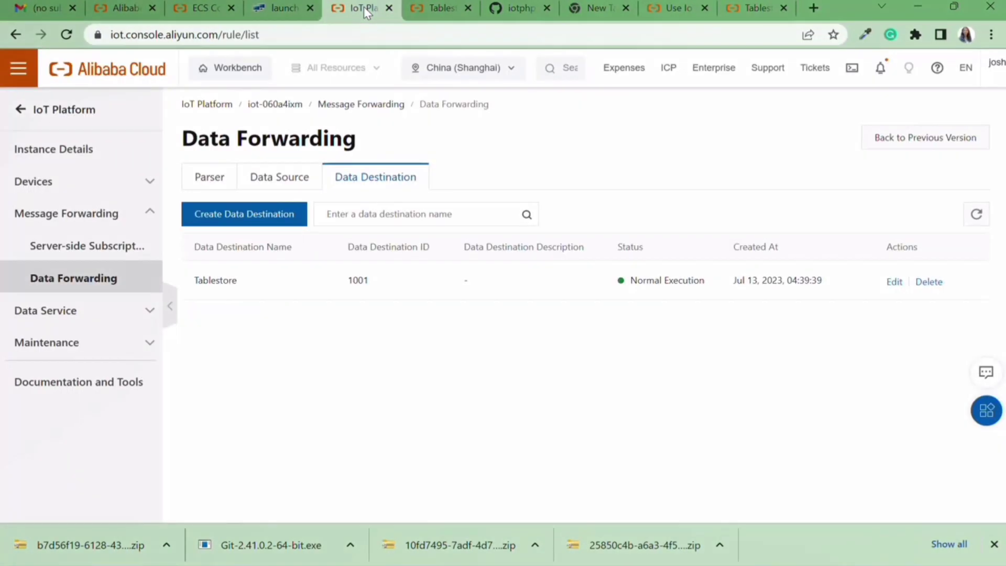
{"action": "left_click", "coordinate": [72, 329]}
{"action": "left_click", "coordinate": [72, 324]}
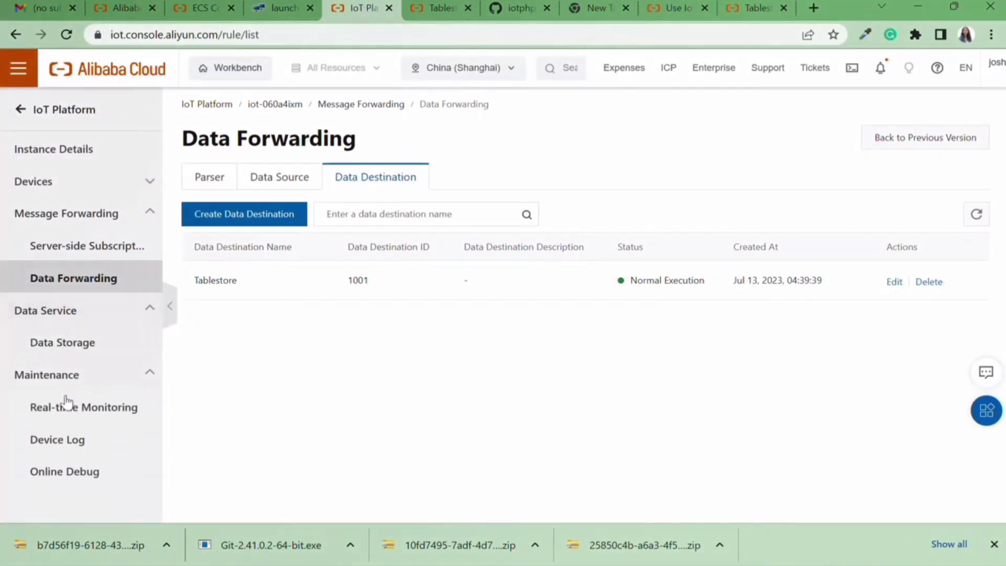
{"action": "left_click", "coordinate": [68, 445]}
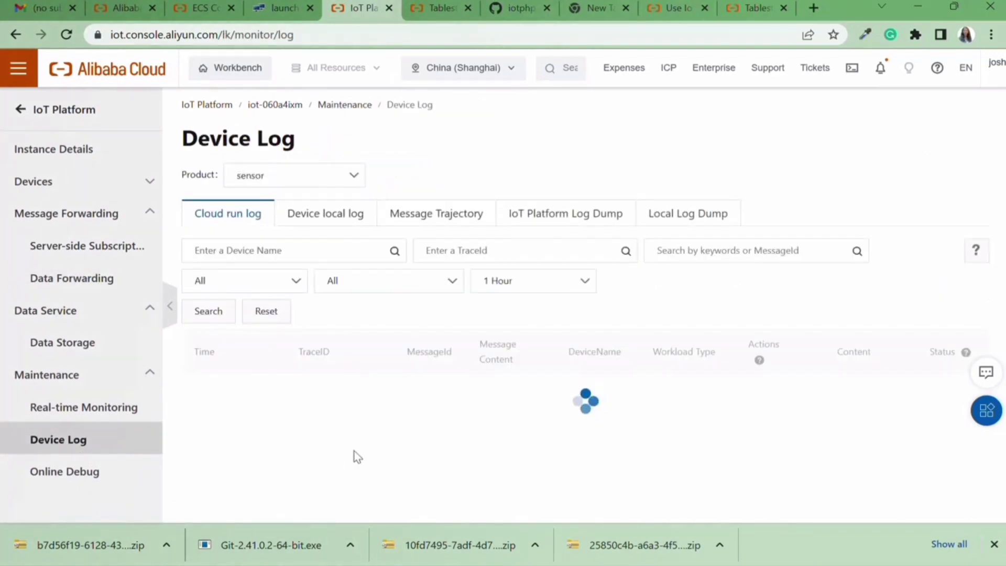
{"action": "scroll", "coordinate": [727, 333], "scroll_direction": "down", "scroll_amount": 3}
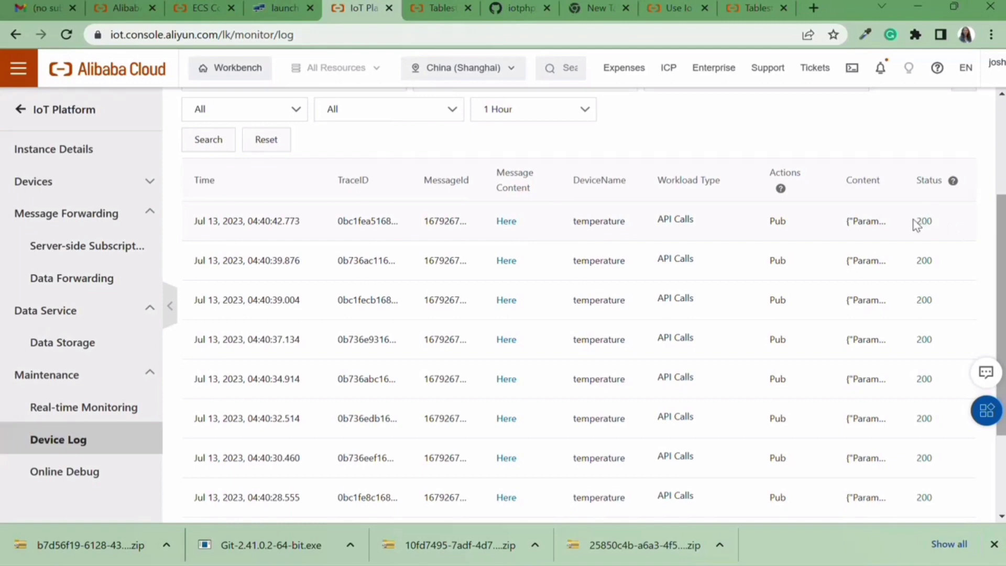
{"action": "left_click_drag", "start_coordinate": [914, 223], "coordinate": [941, 227]}
{"action": "scroll", "coordinate": [498, 231], "scroll_direction": "down", "scroll_amount": 3}
{"action": "scroll", "coordinate": [498, 231], "scroll_direction": "up", "scroll_amount": 5}
Switch to the Tablestore console and examine the DataForward instance's monitoring charts and request statistics
{"action": "left_click", "coordinate": [750, 9]}
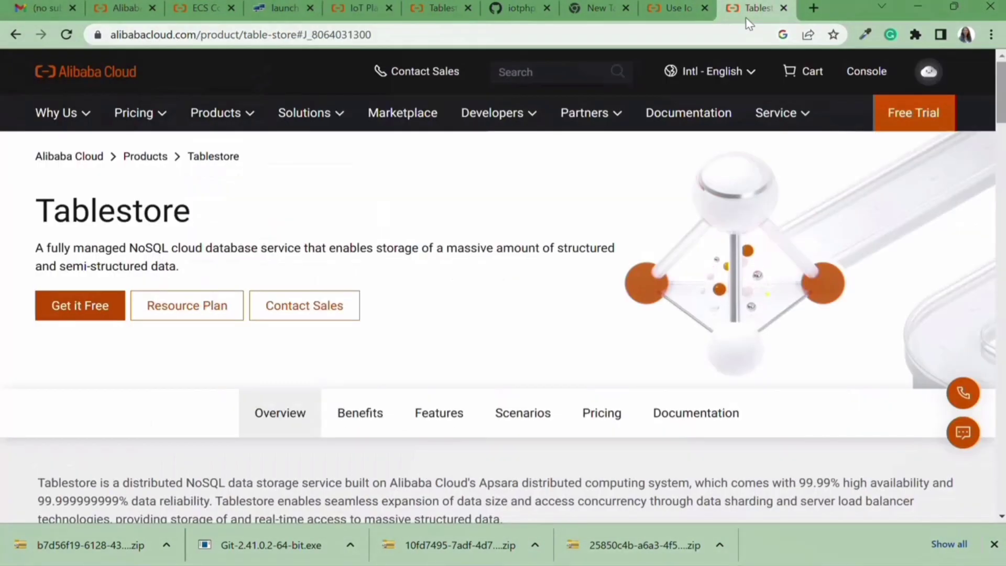
{"action": "left_click", "coordinate": [440, 8]}
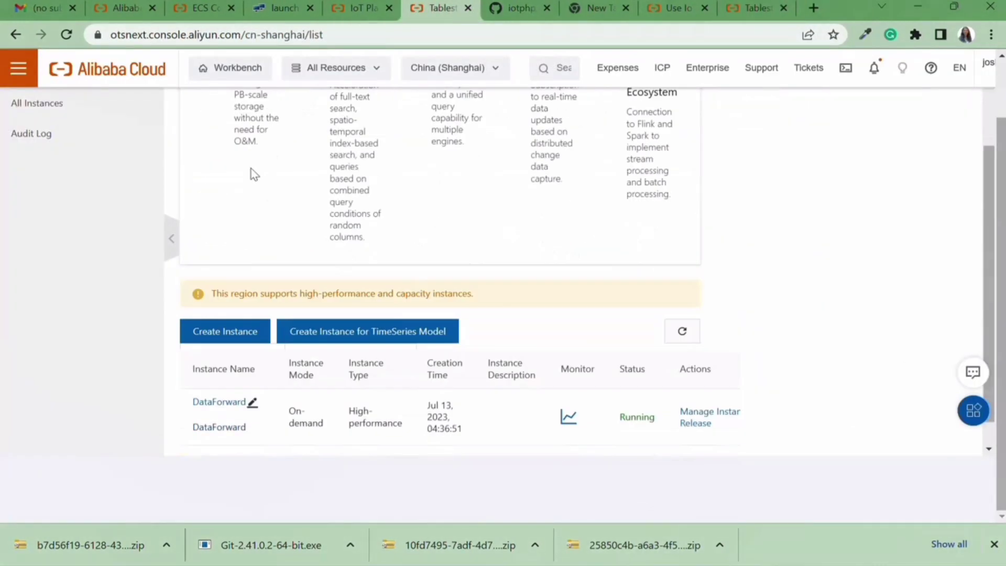
{"action": "scroll", "coordinate": [251, 168], "scroll_direction": "down", "scroll_amount": 1}
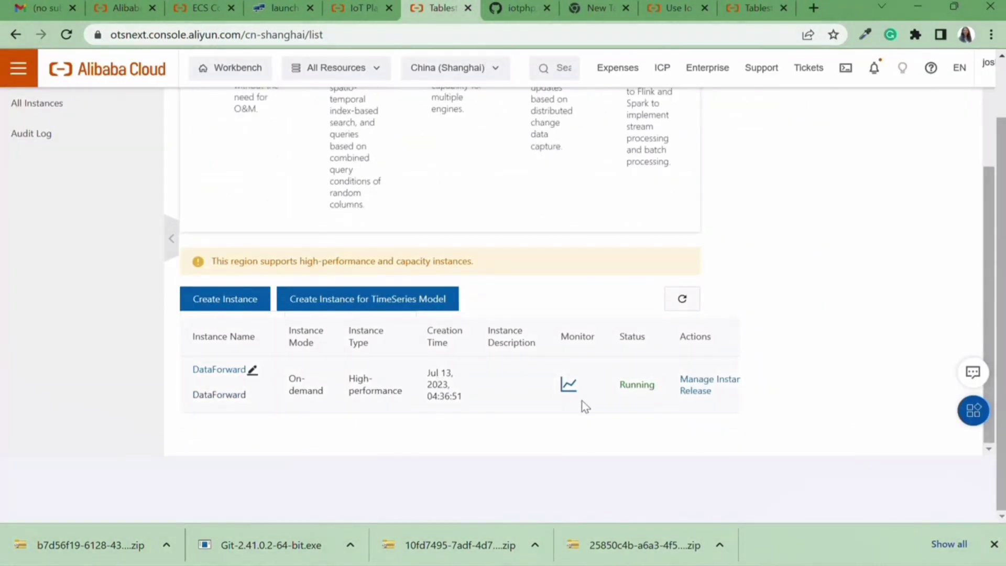
{"action": "left_click", "coordinate": [568, 387]}
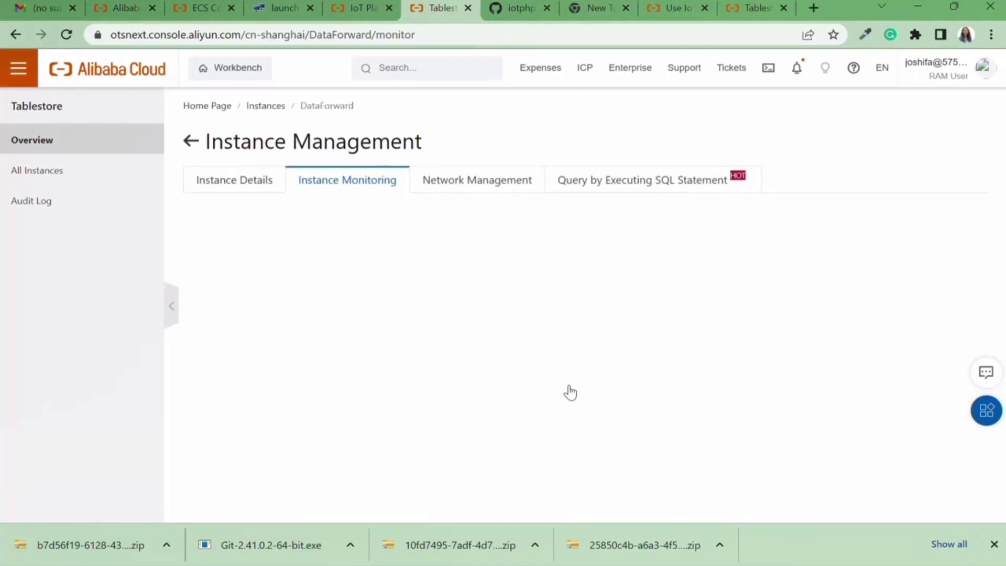
{"action": "scroll", "coordinate": [570, 392], "scroll_direction": "down", "scroll_amount": 3}
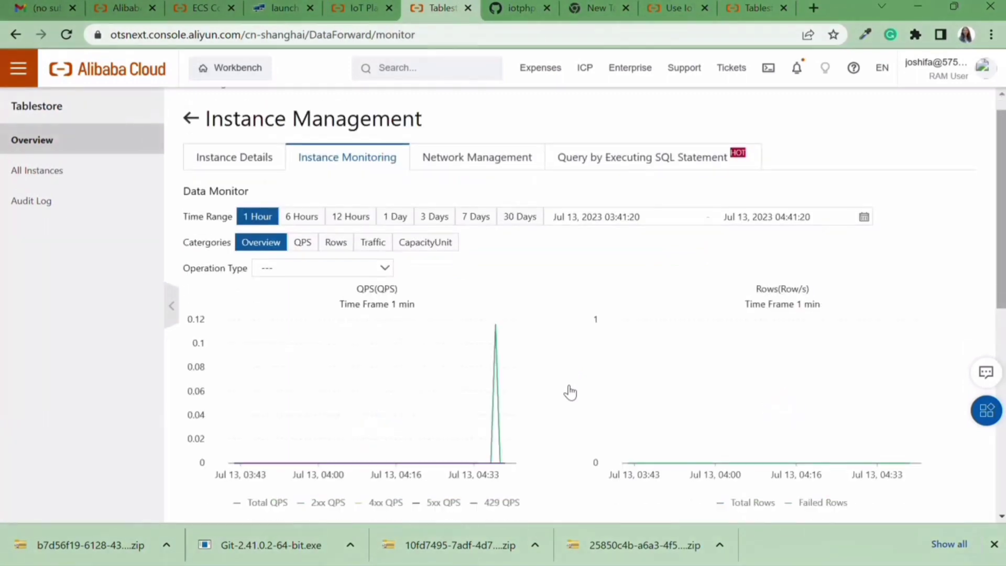
{"action": "mouse_move", "coordinate": [499, 267]}
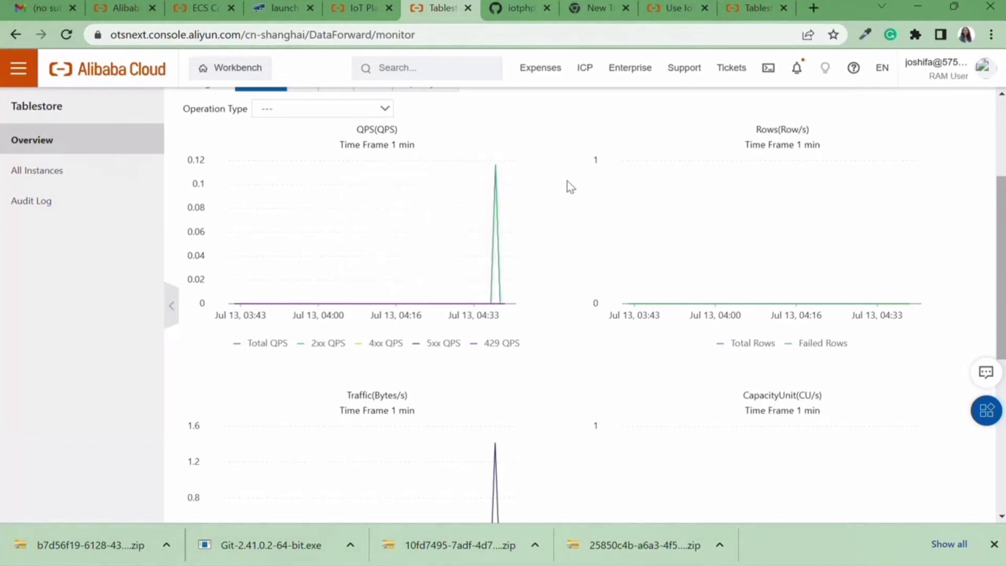
{"action": "scroll", "coordinate": [569, 185], "scroll_direction": "down", "scroll_amount": 3}
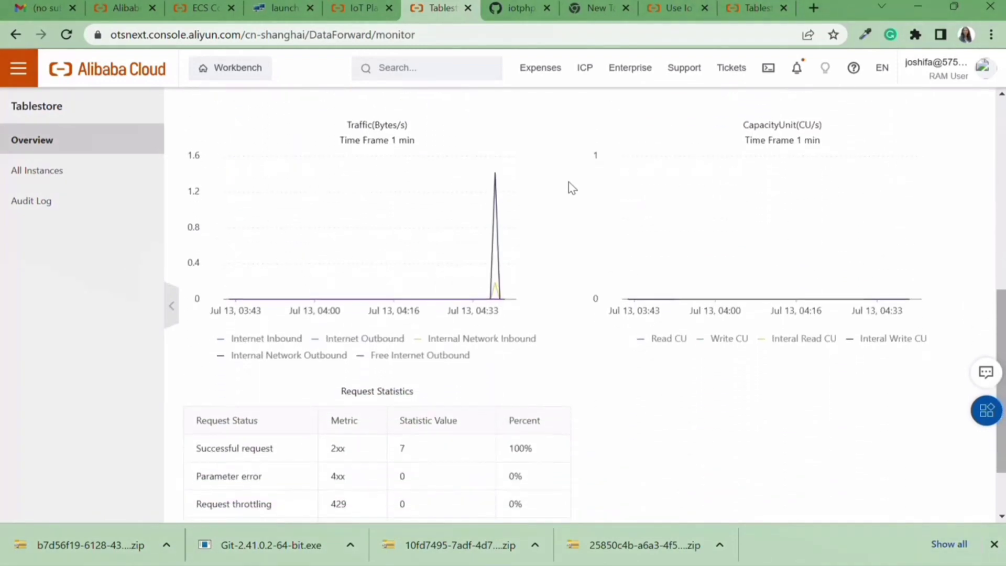
{"action": "scroll", "coordinate": [568, 182], "scroll_direction": "up", "scroll_amount": 3}
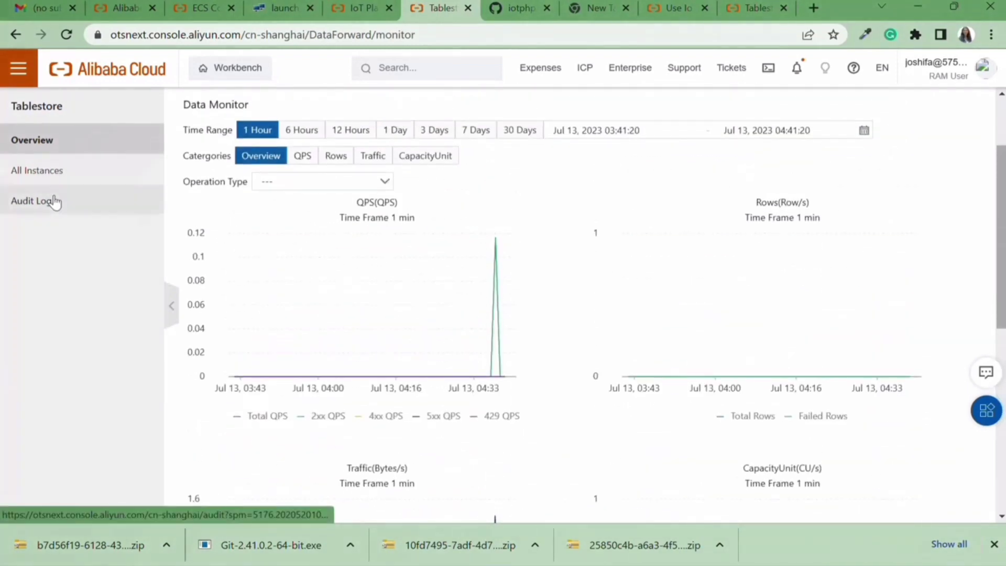
Open the Tablestore audit log and examine the occurrences in its query result histogram
{"action": "left_click", "coordinate": [31, 200]}
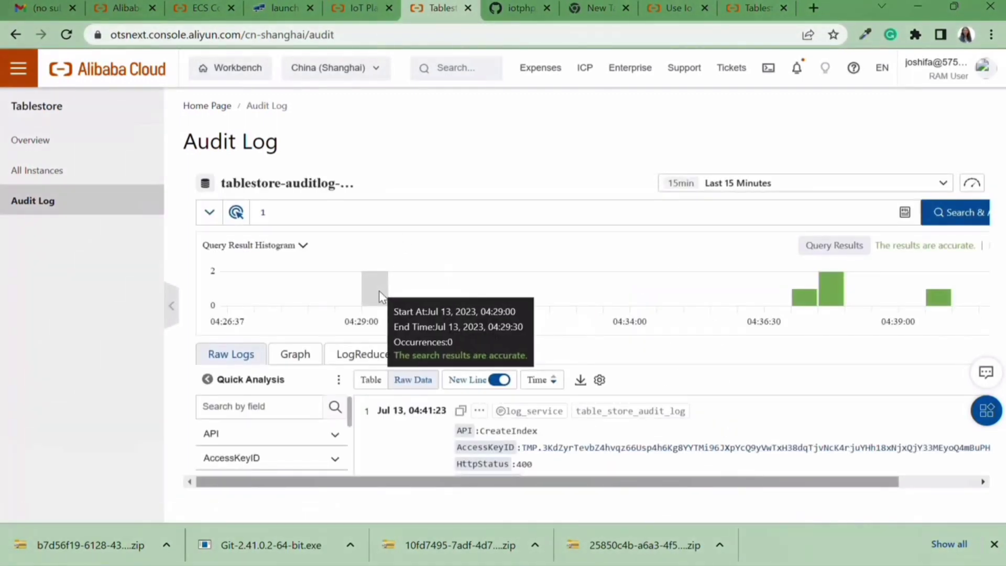
{"action": "mouse_move", "coordinate": [830, 304]}
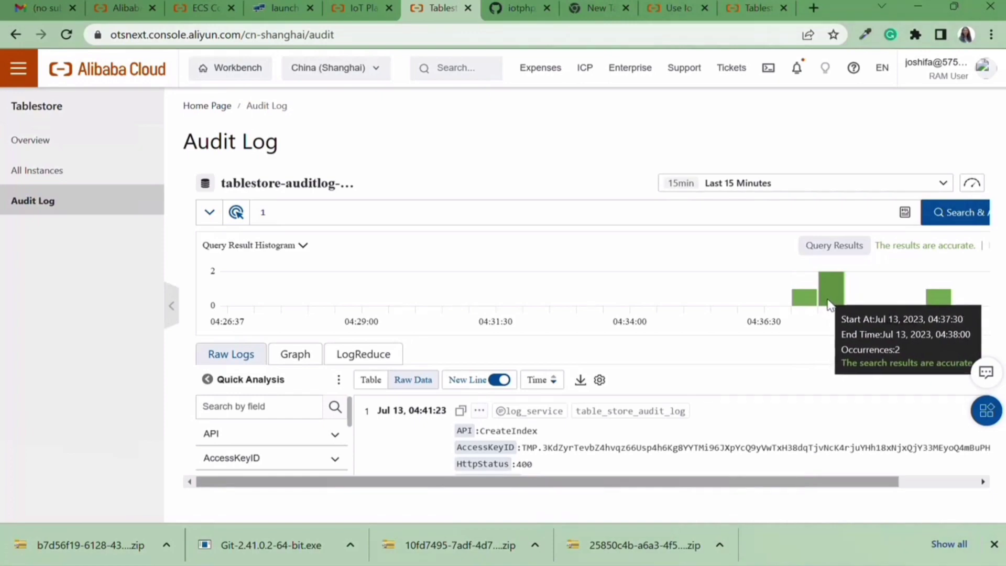